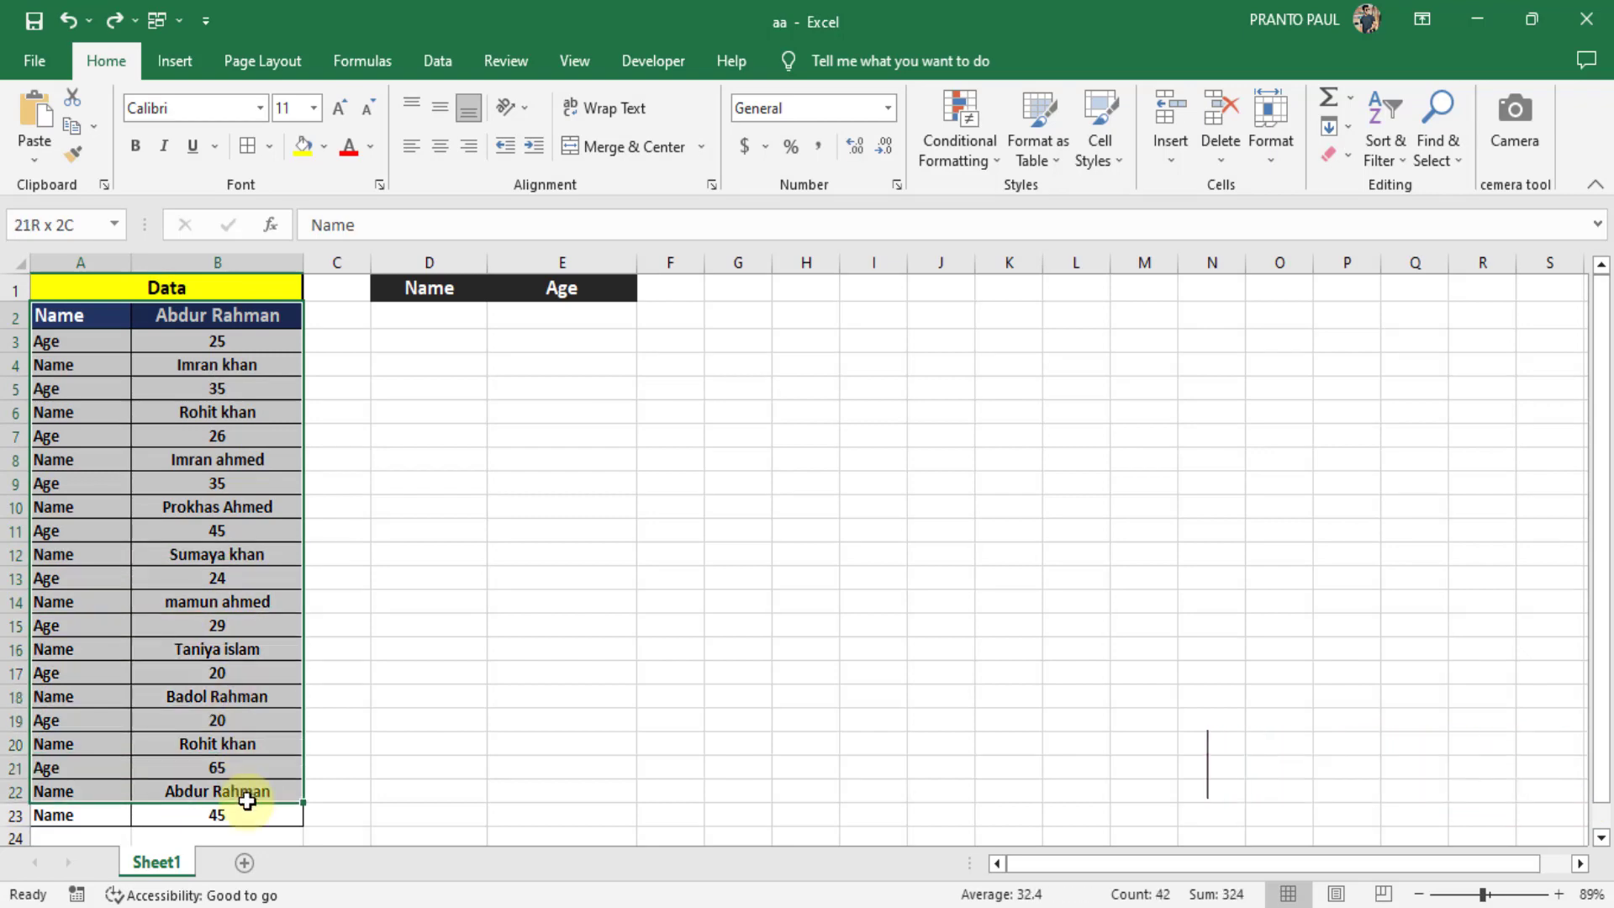
Step: Examine the alternating Name and Age rows in columns A and B and the empty Name and Age columns D and E
left_click(195, 624)
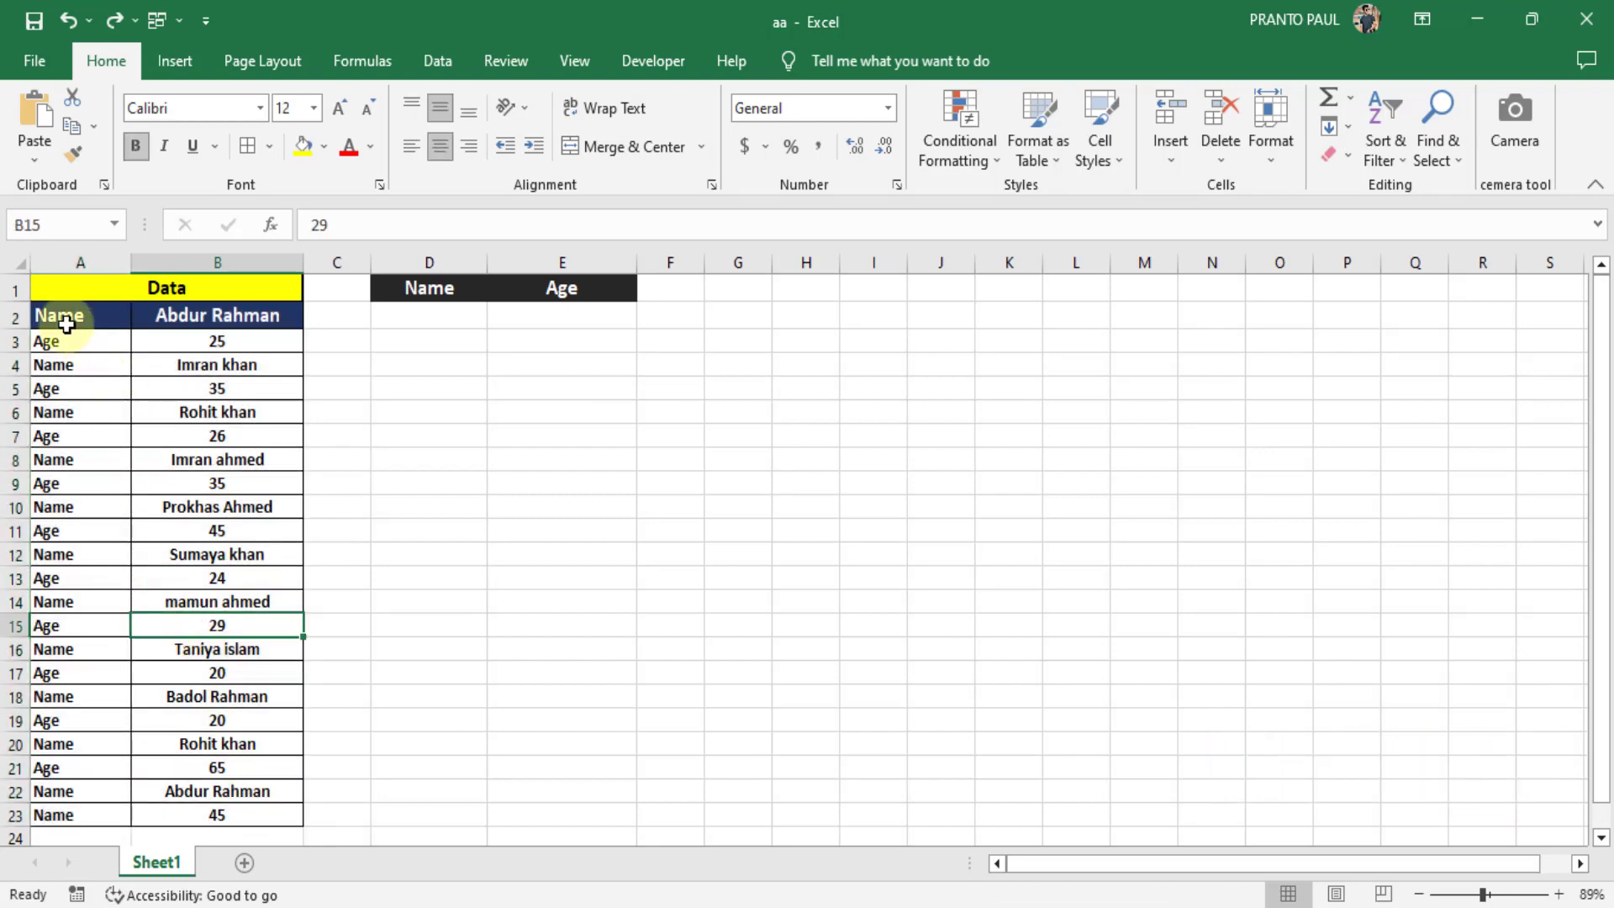
left_click_drag(47, 315, 210, 316)
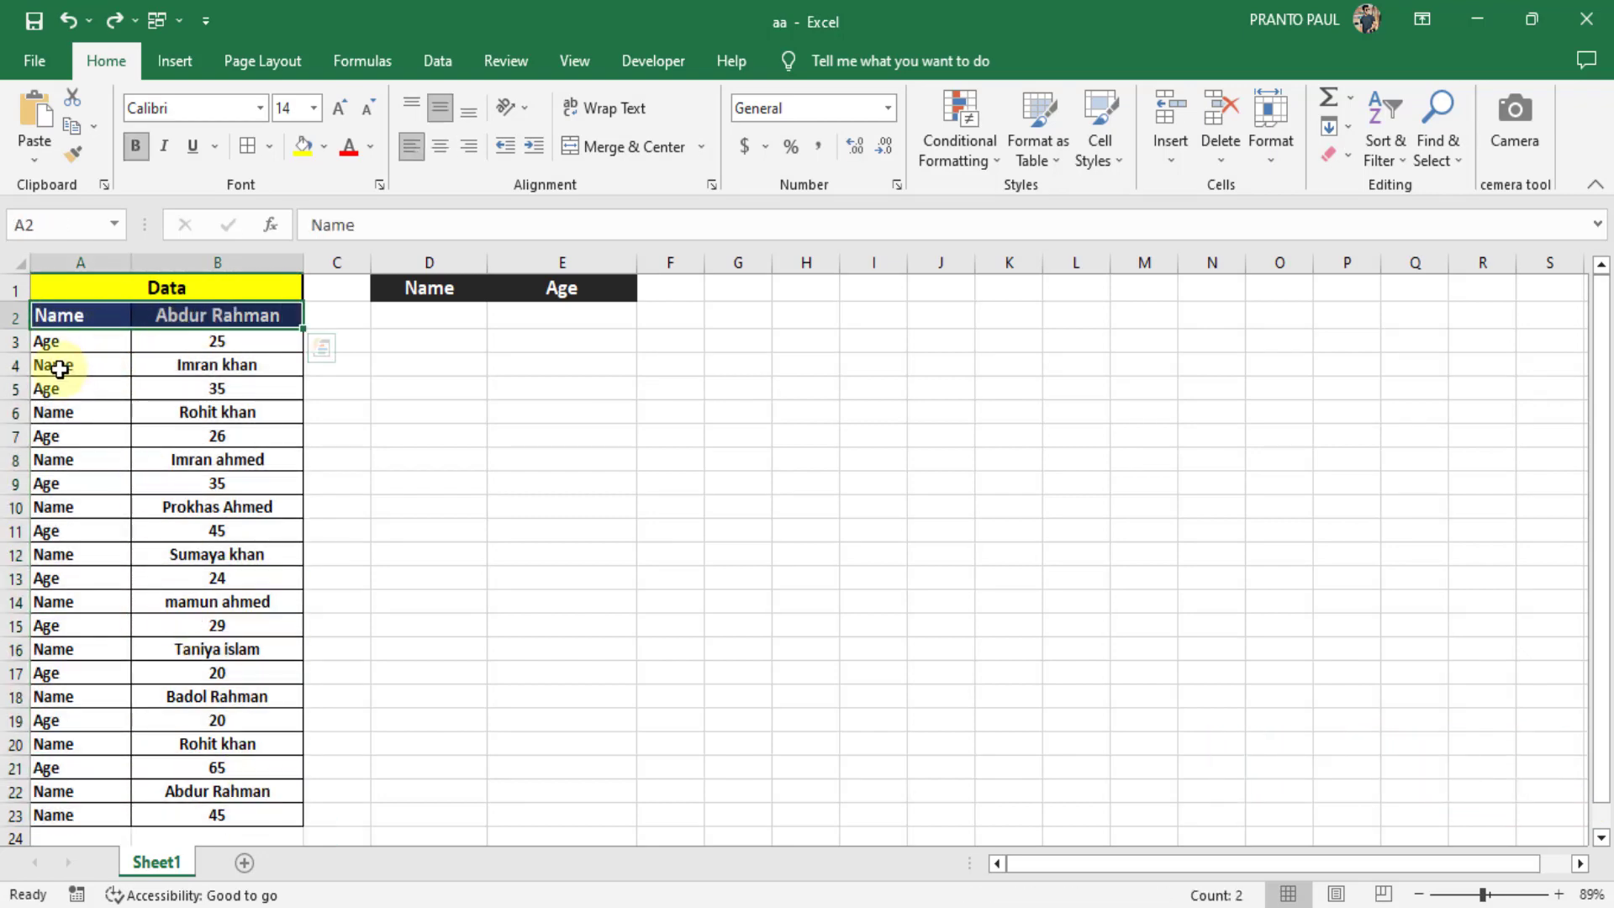
left_click_drag(54, 343, 222, 341)
left_click_drag(50, 368, 224, 364)
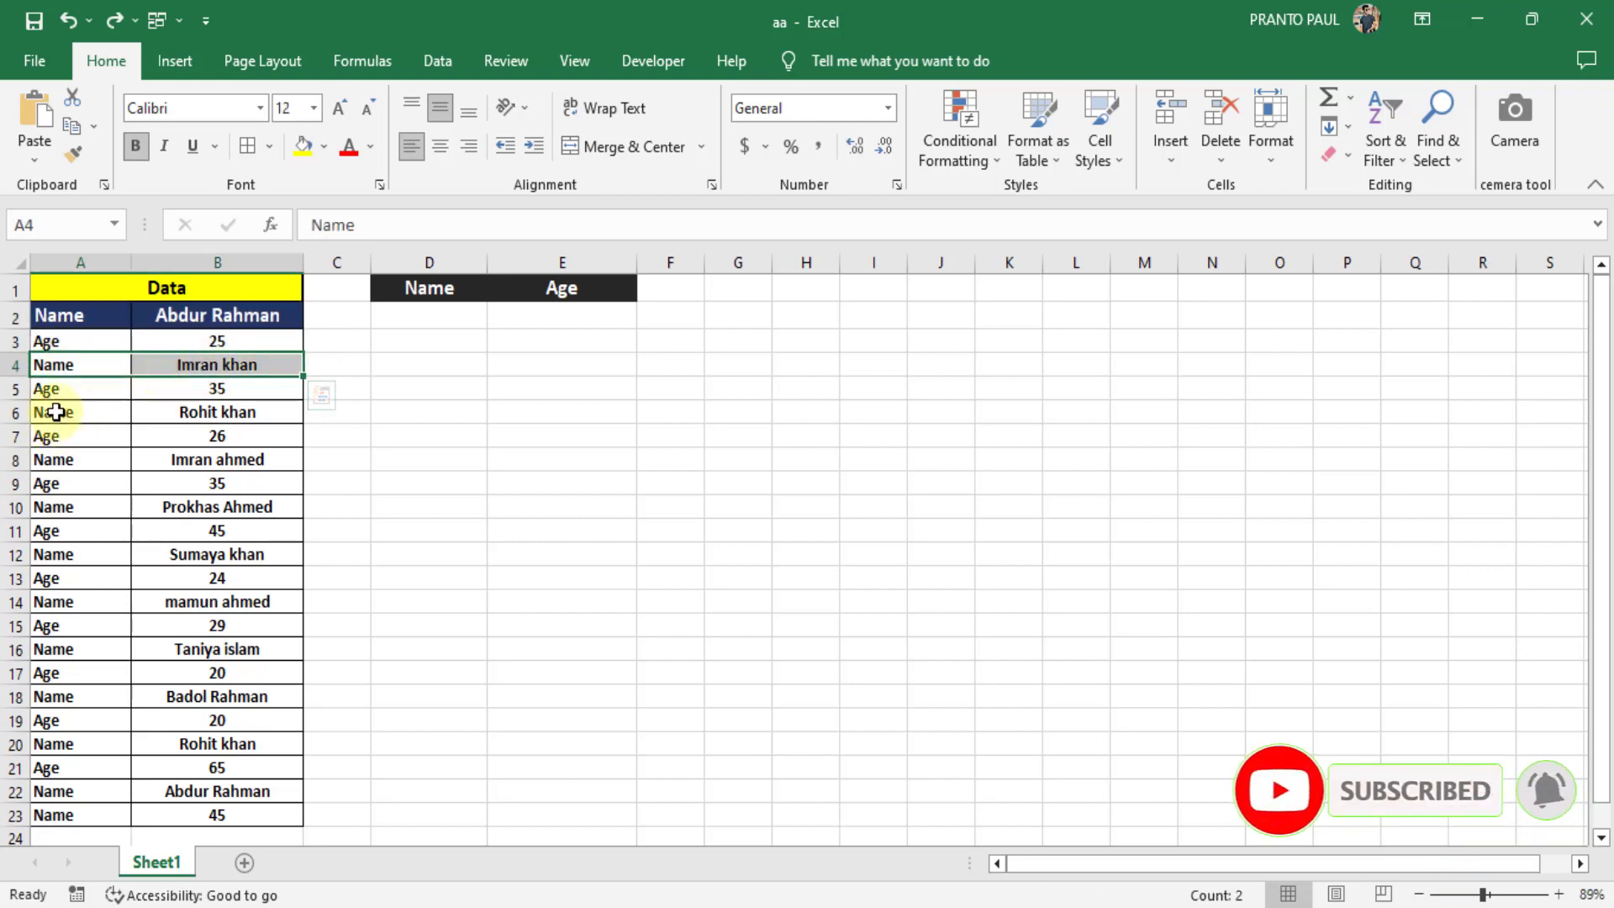
left_click(429, 418)
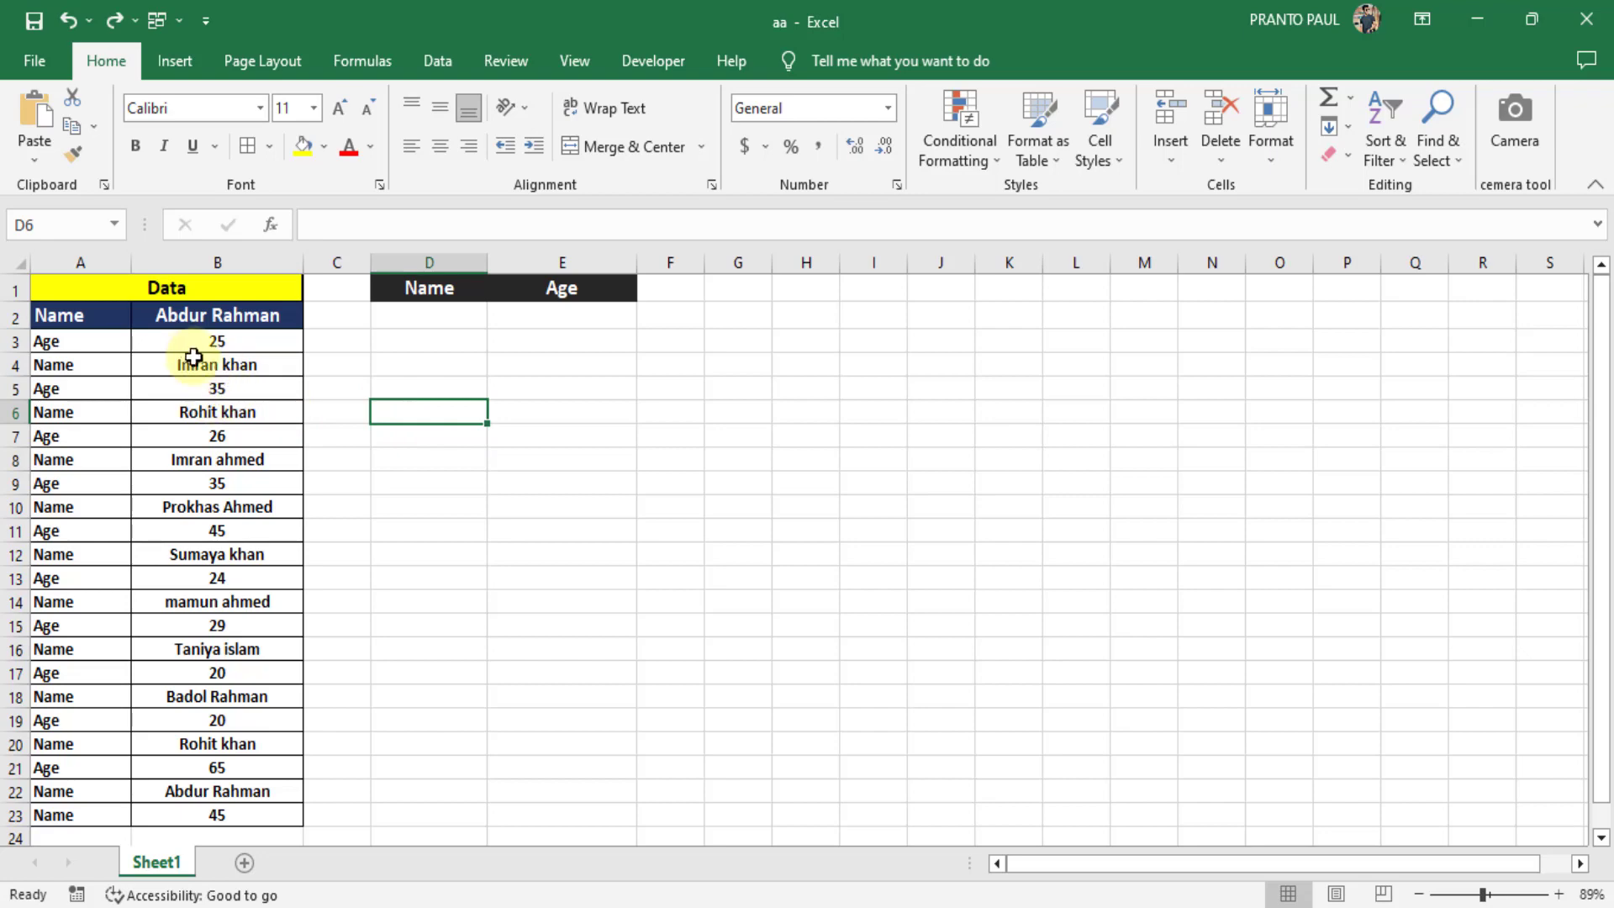
left_click_drag(65, 317, 244, 317)
left_click_drag(71, 364, 190, 366)
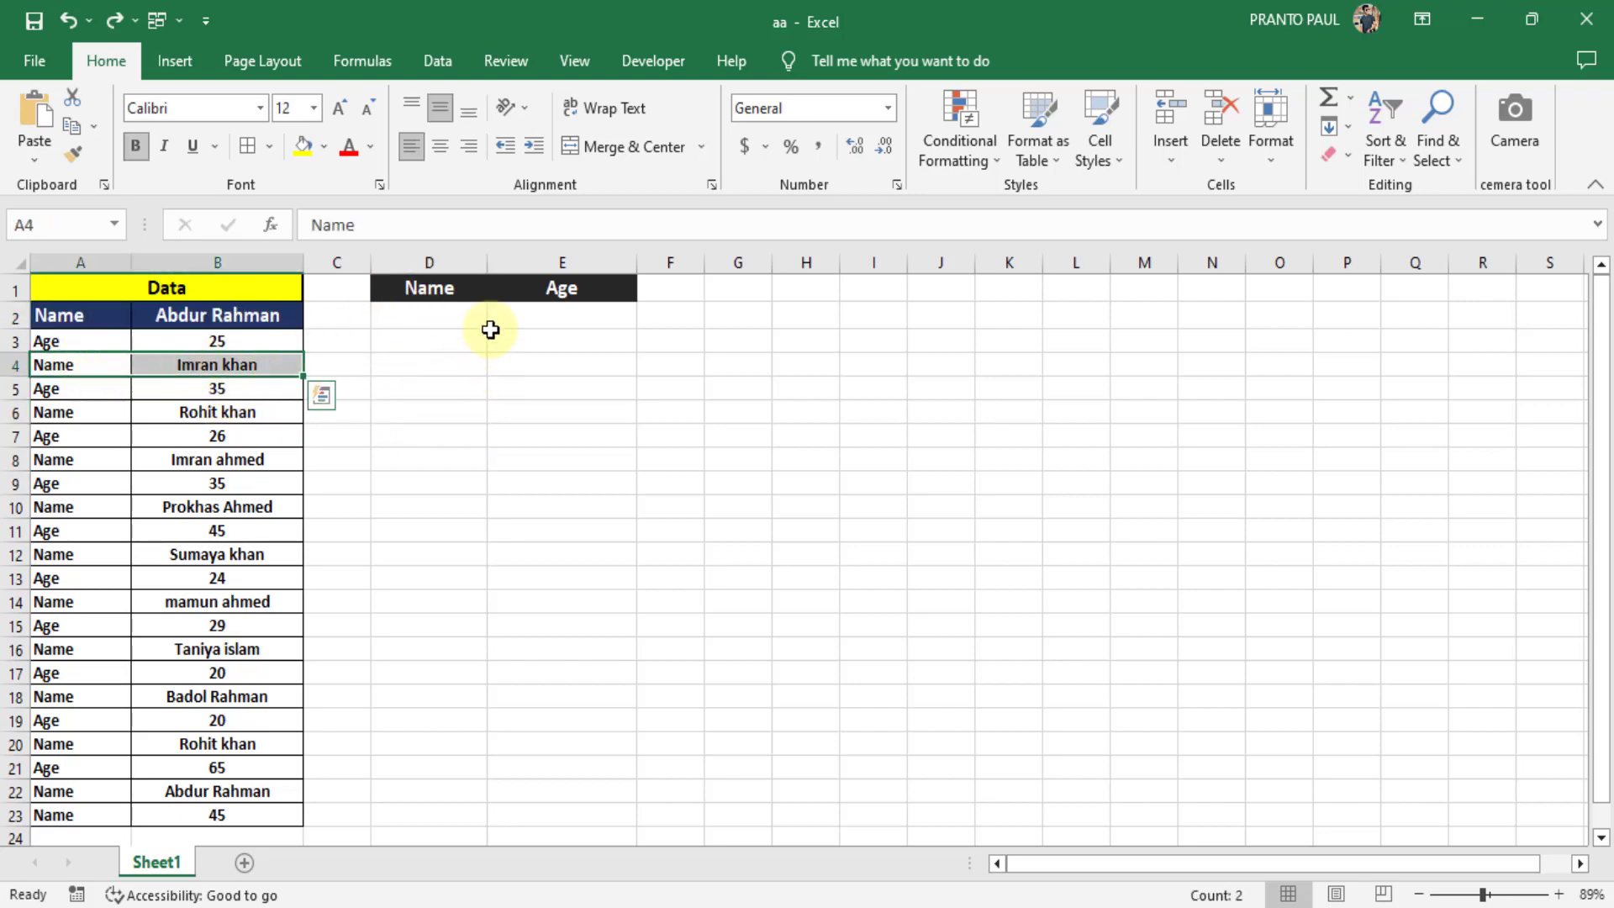
left_click(448, 263)
left_click_drag(433, 313, 420, 812)
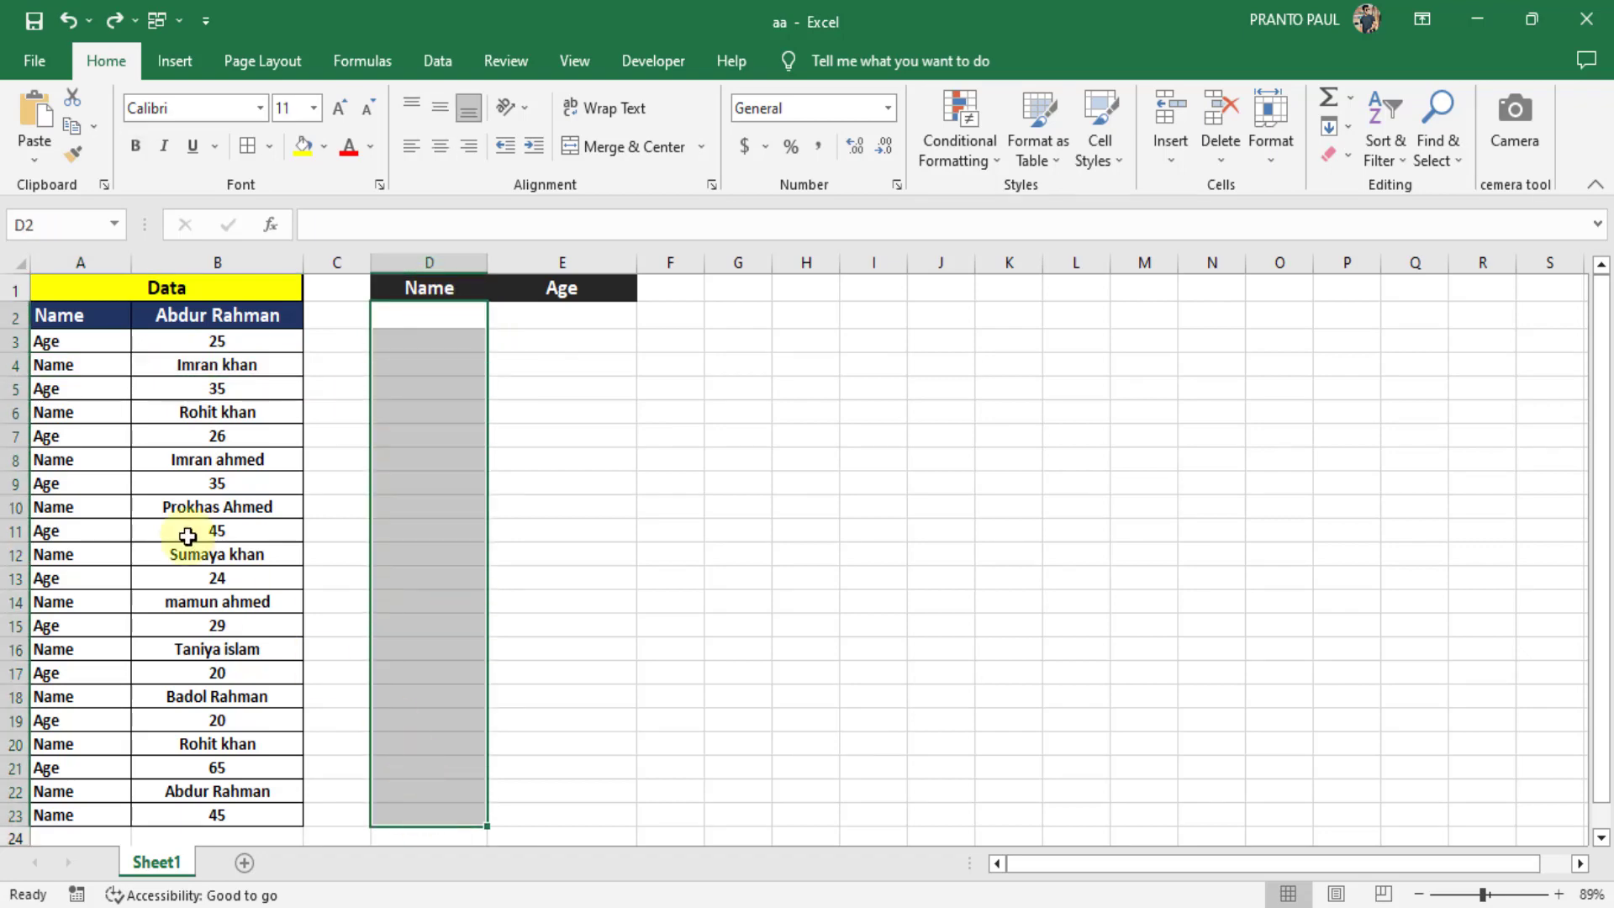
left_click(46, 341)
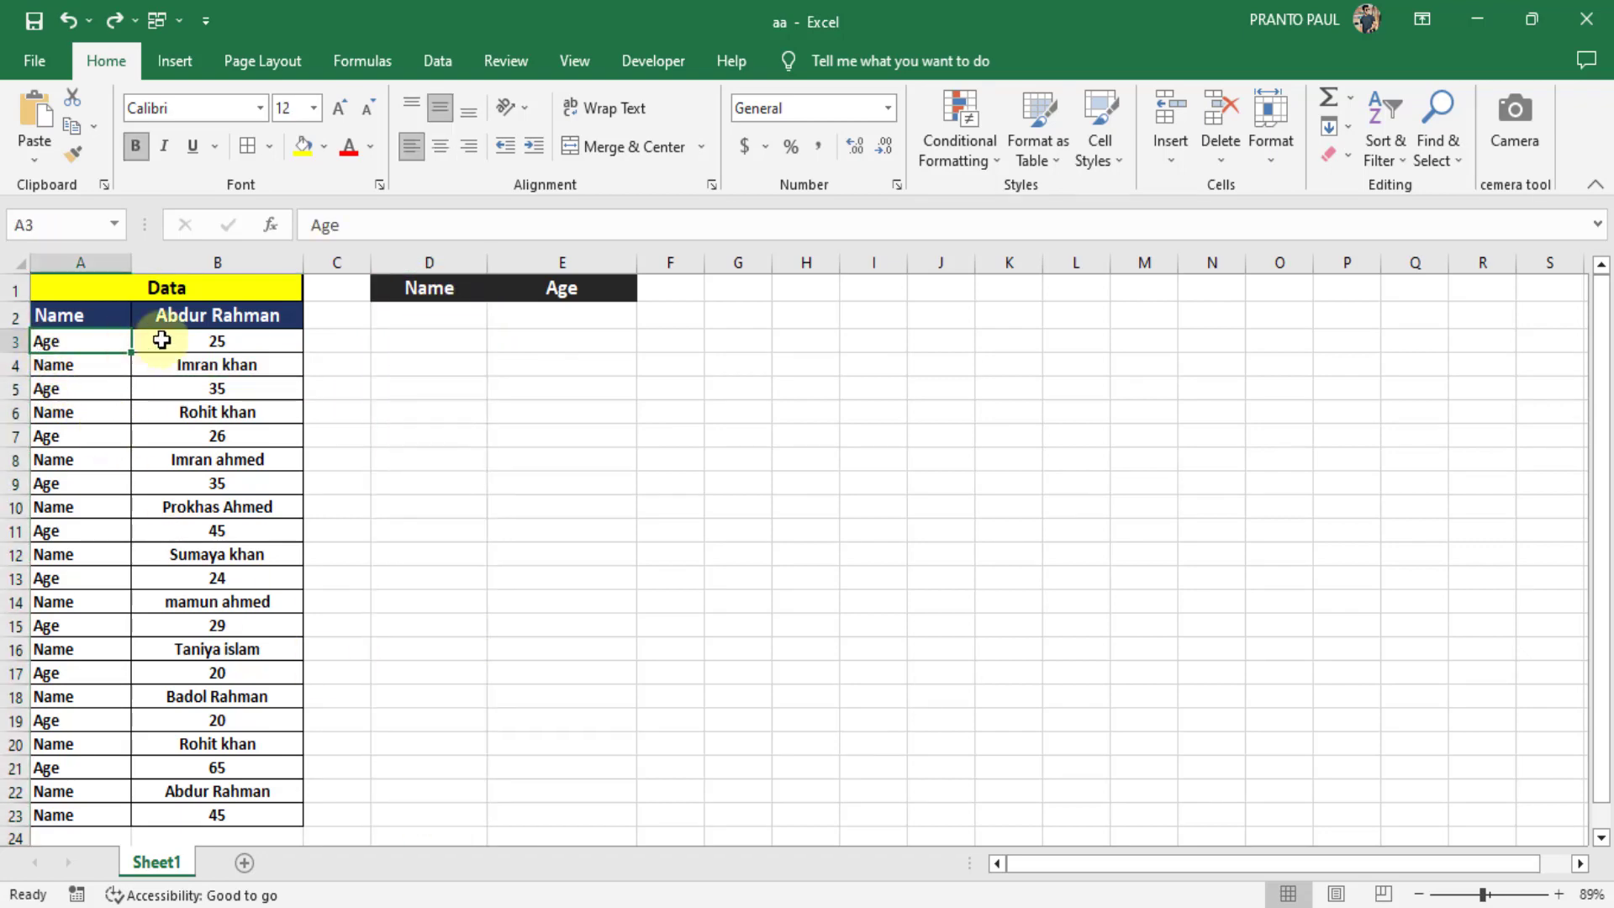
left_click(204, 339)
left_click_drag(565, 317, 561, 784)
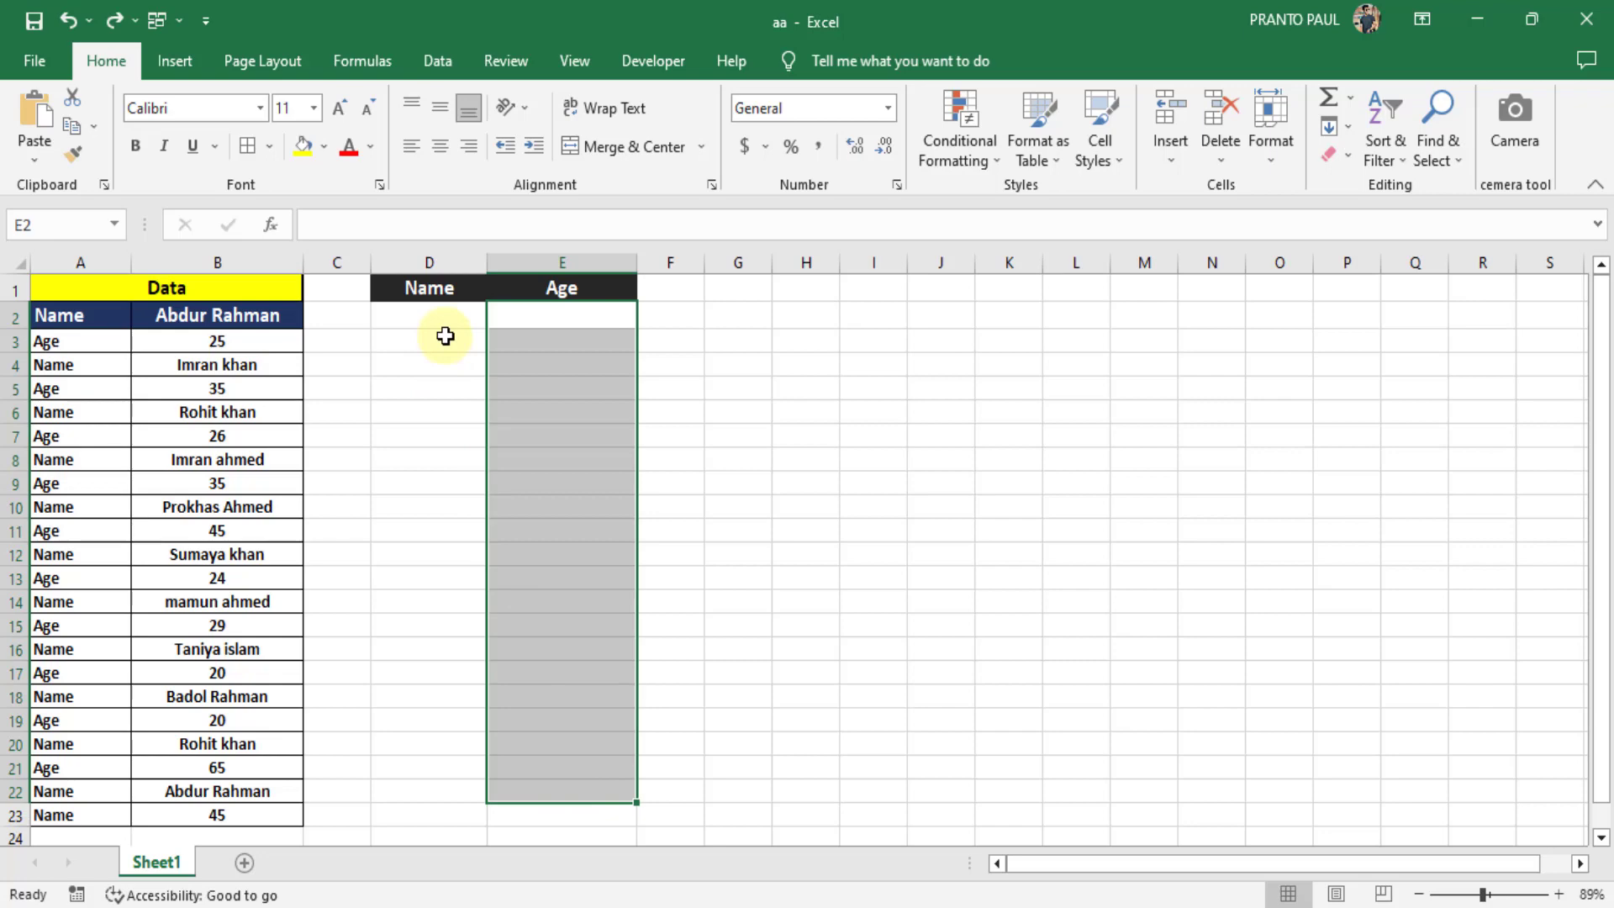
left_click(446, 335)
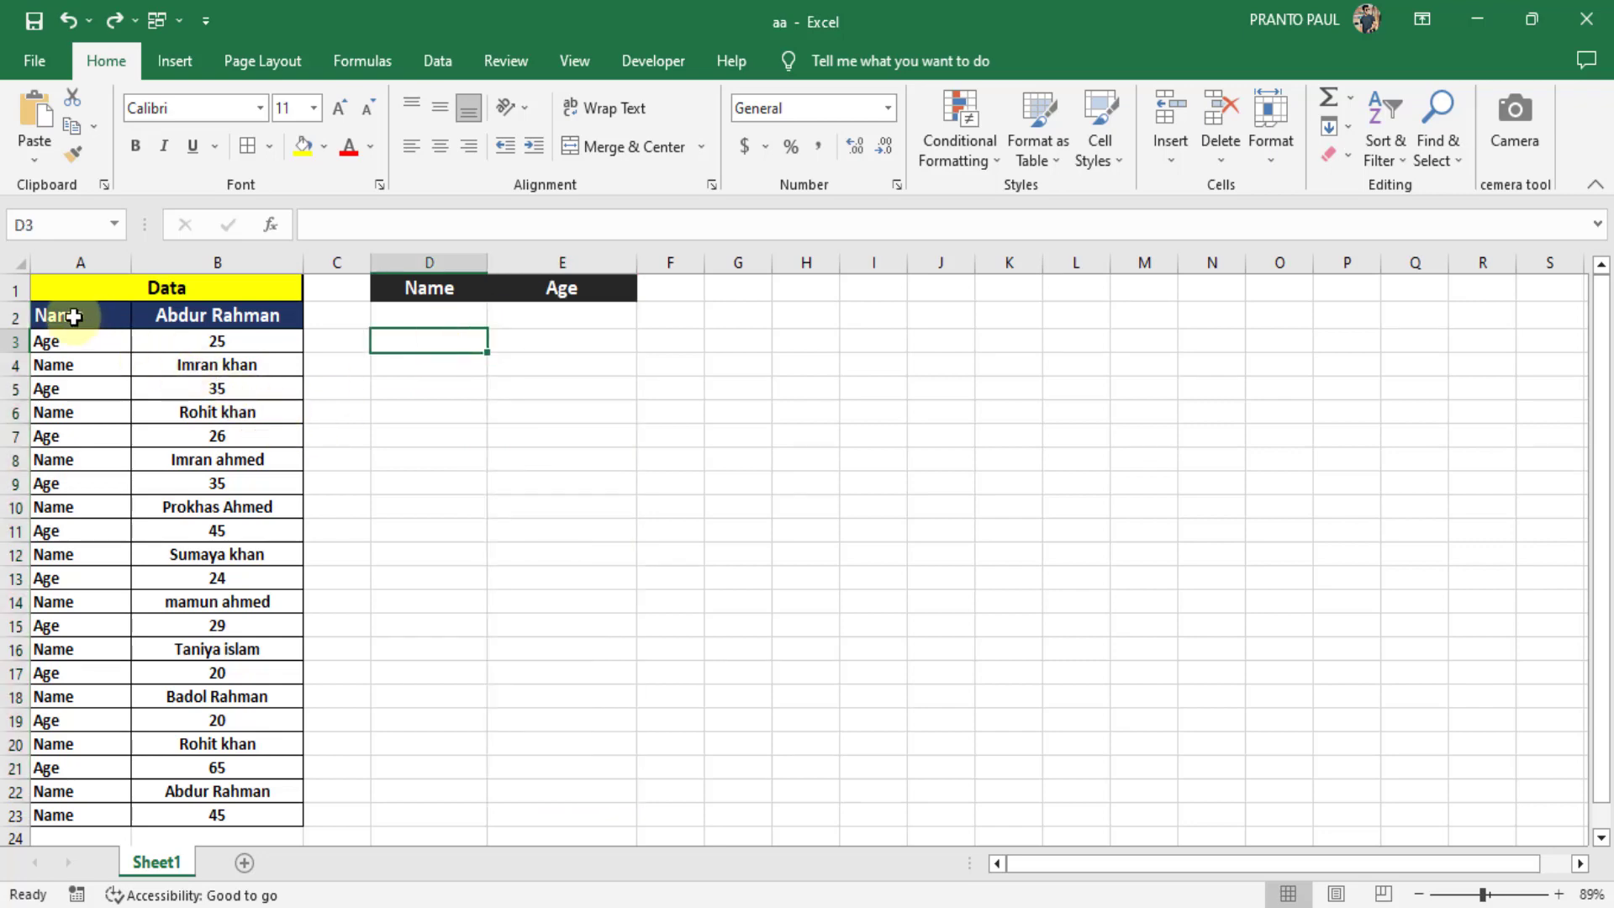
left_click_drag(72, 316, 202, 319)
left_click(216, 317)
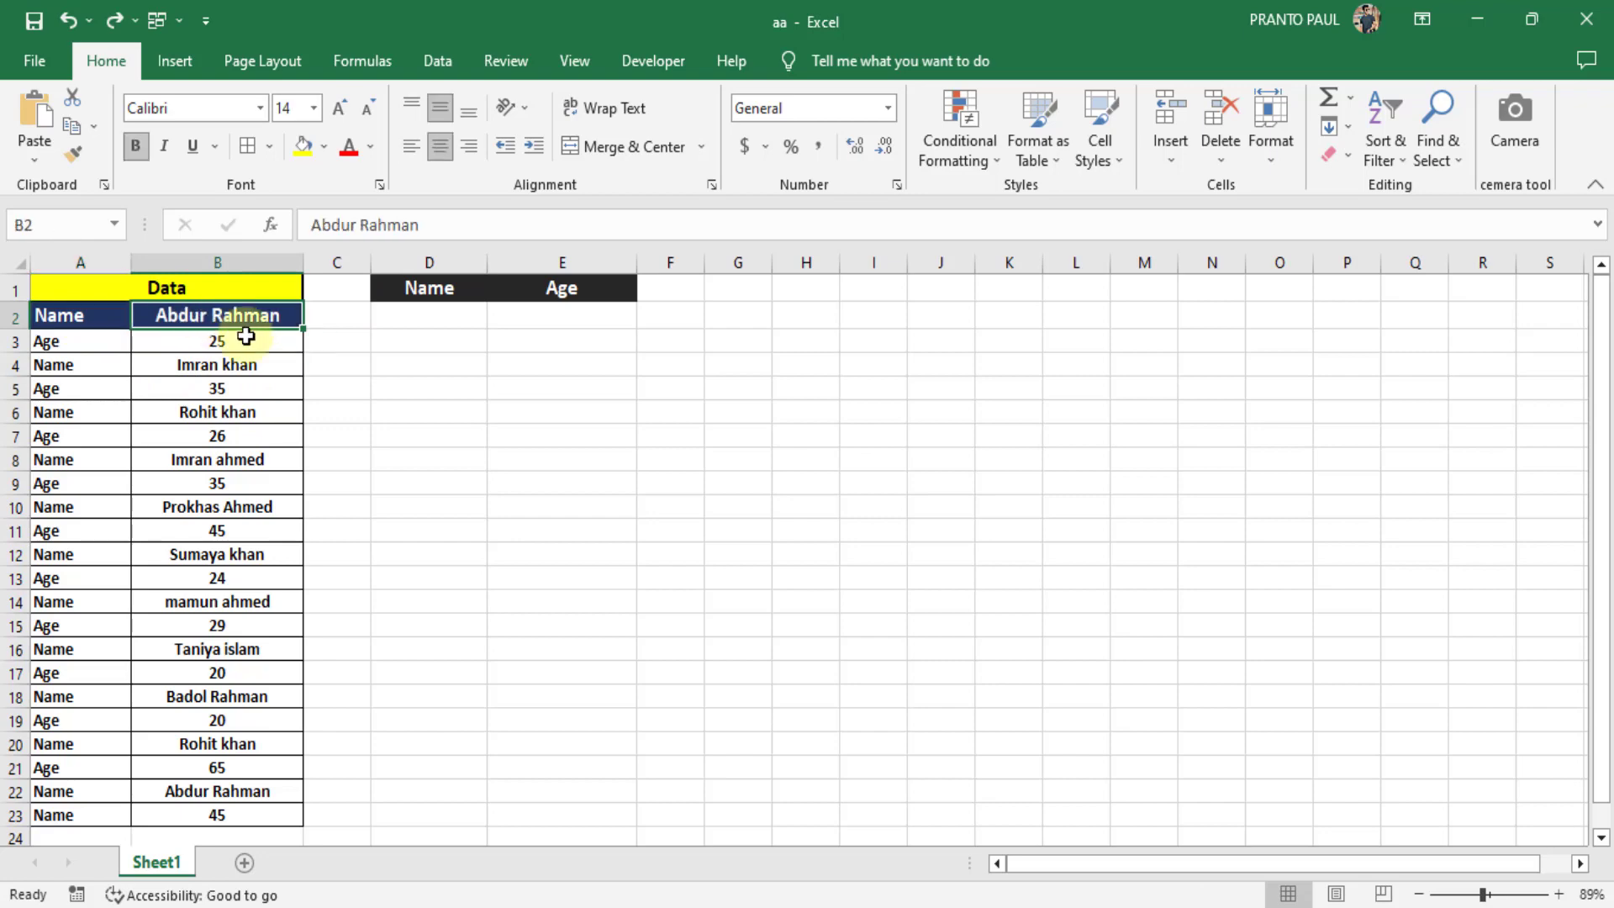
key("ctrl+c")
left_click(427, 319)
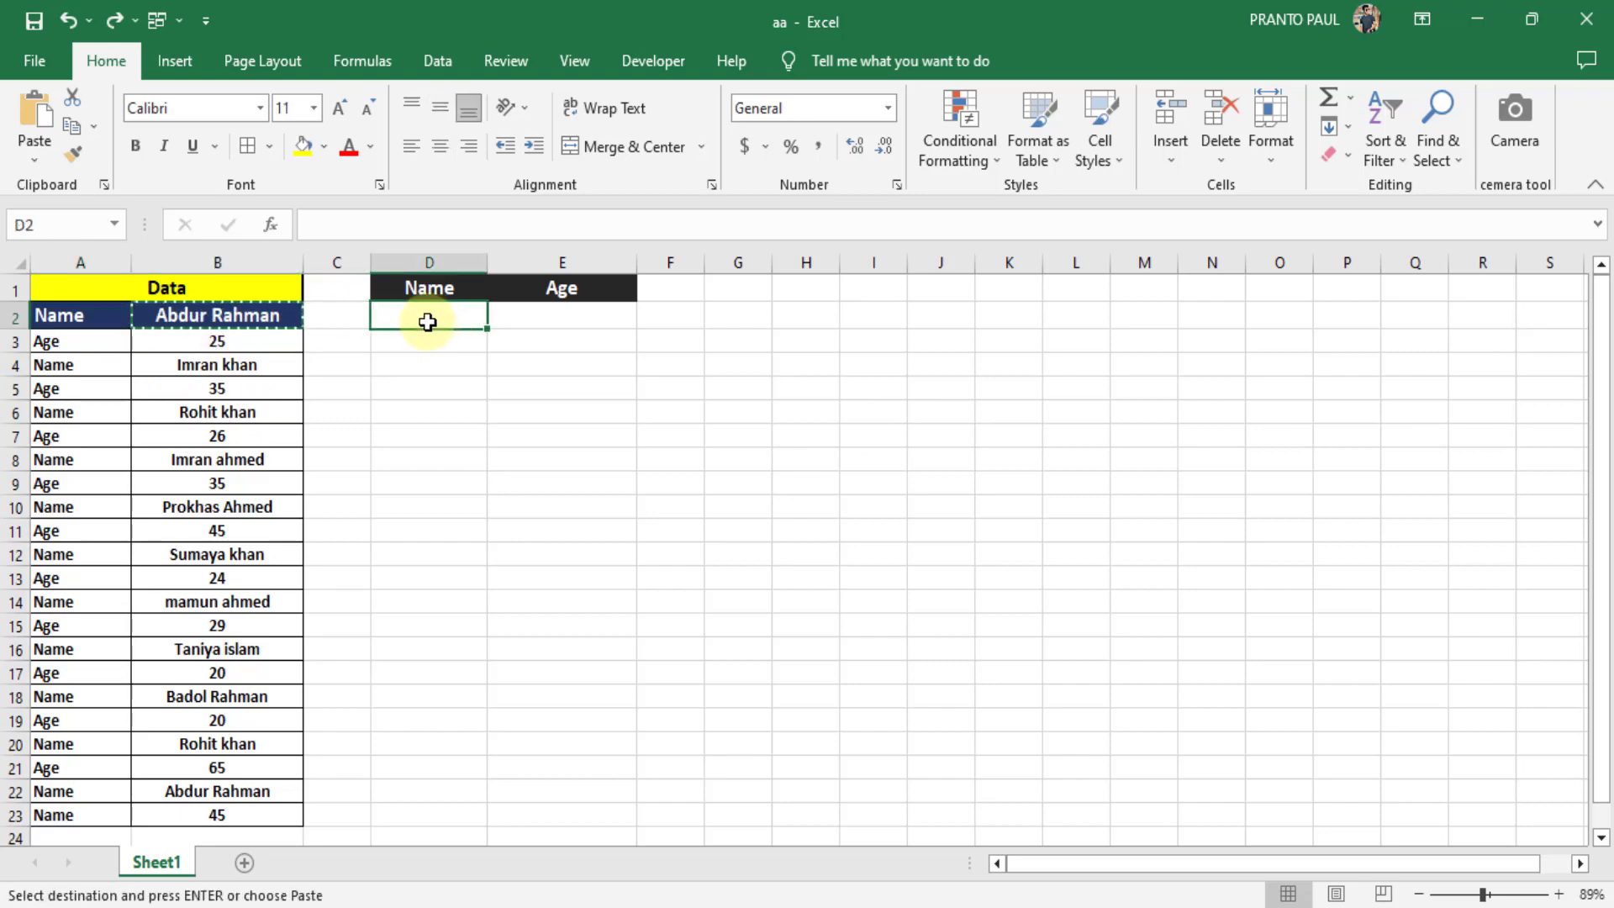
key("ctrl+v")
key("ctrl+z")
key("ctrl+d")
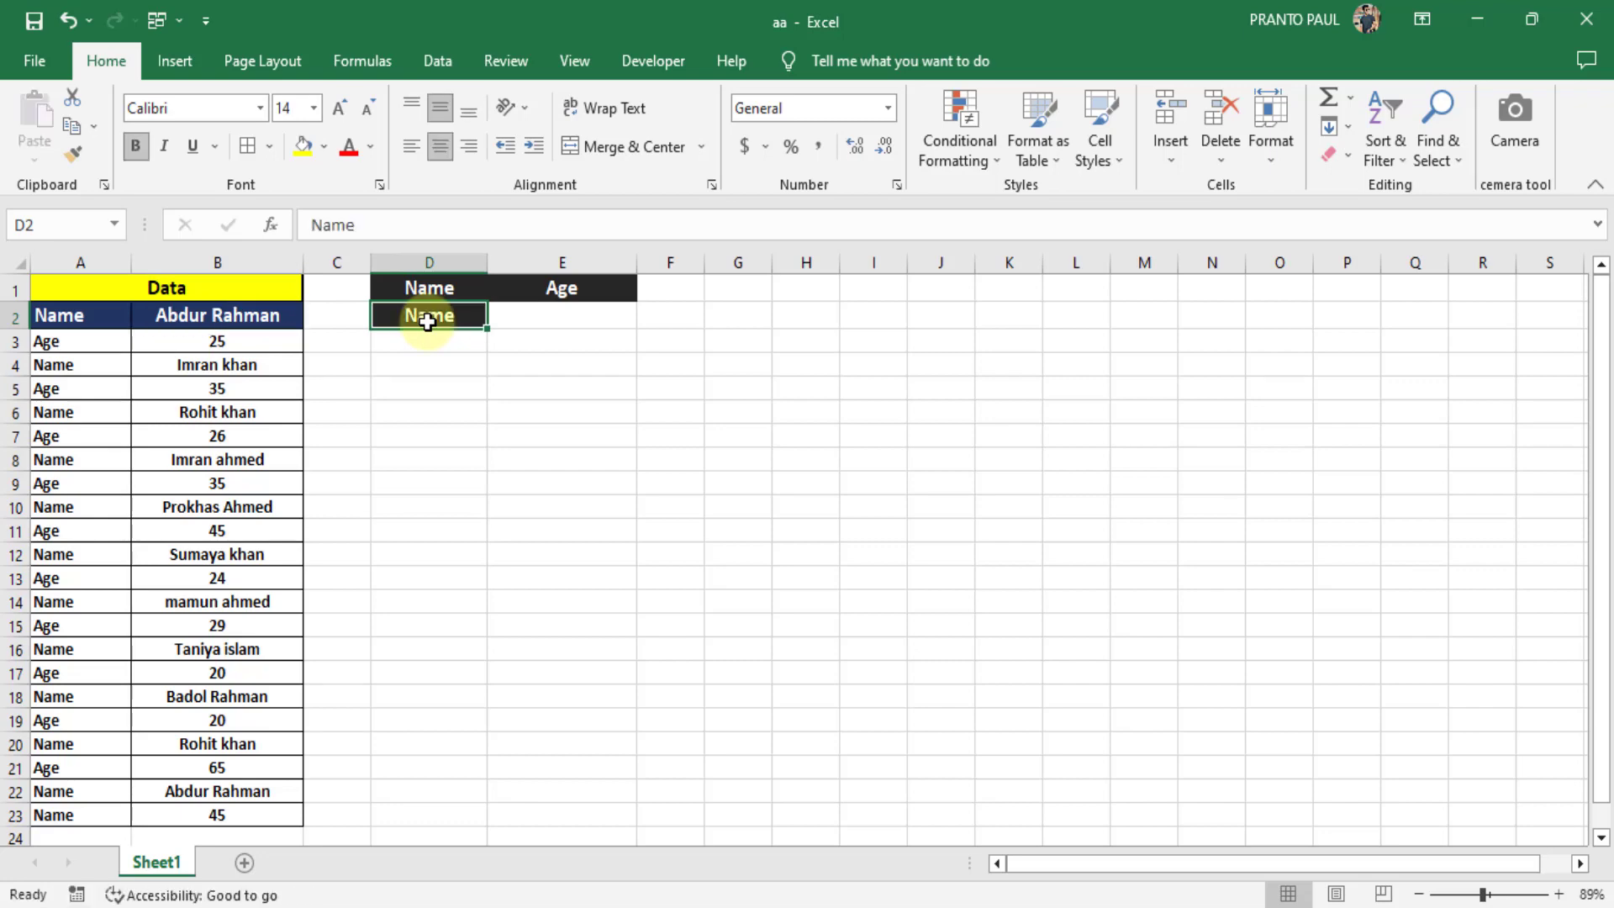
key("ctrl+z")
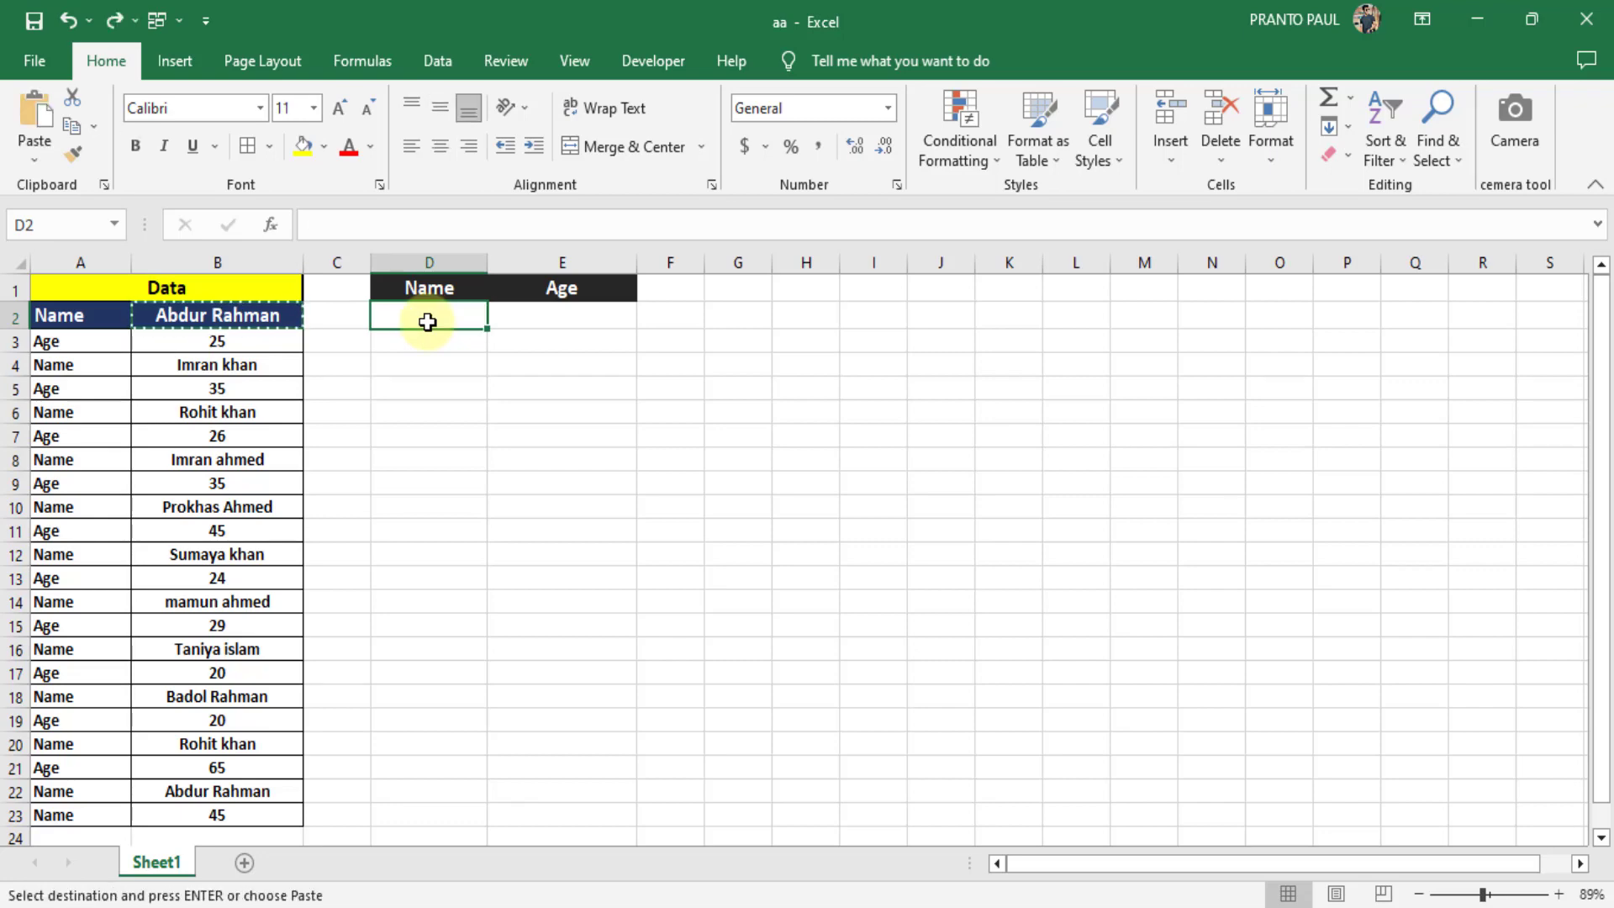
left_click(421, 429)
key("Escape")
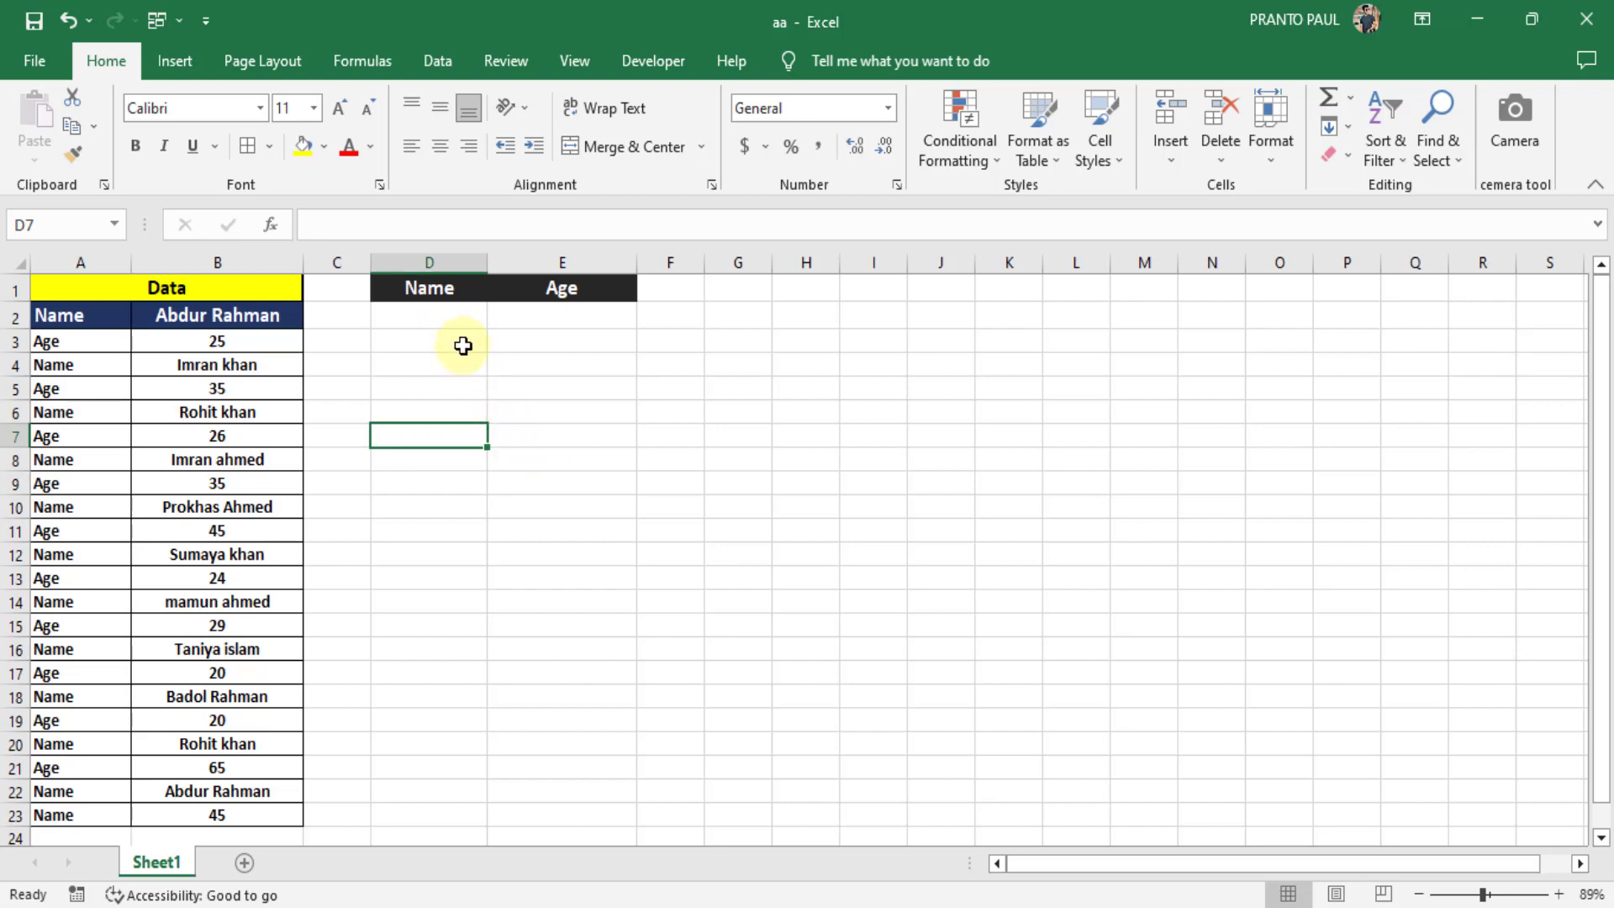
Step: Enter the cell reference of the first name as plain text B2 in cell D2, without an equals sign
left_click(443, 319)
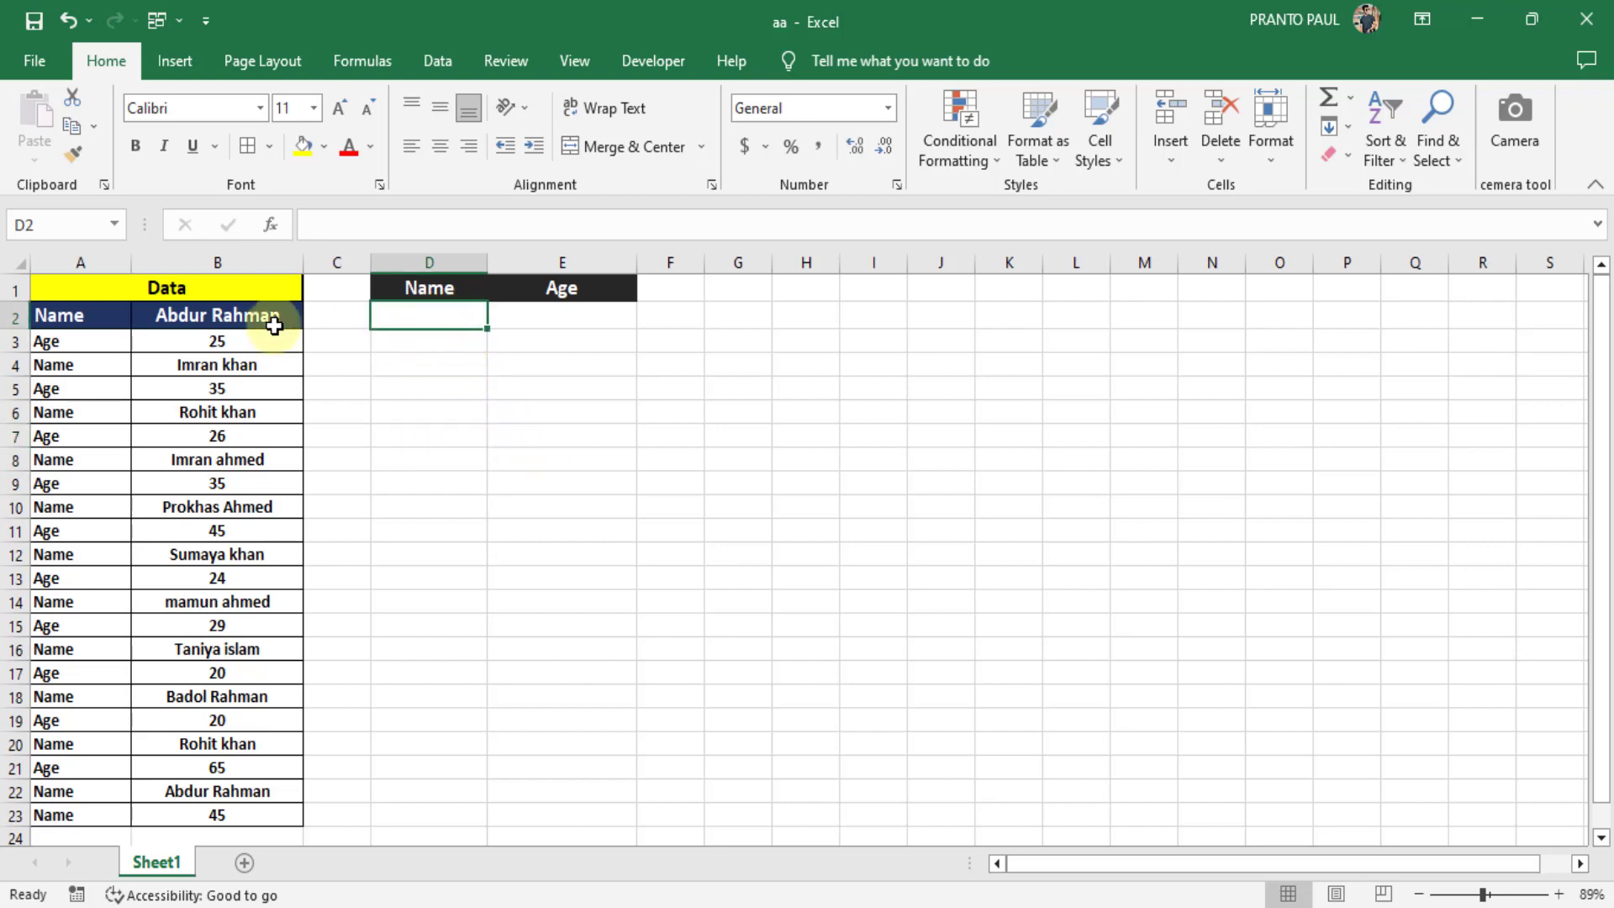
left_click(173, 315)
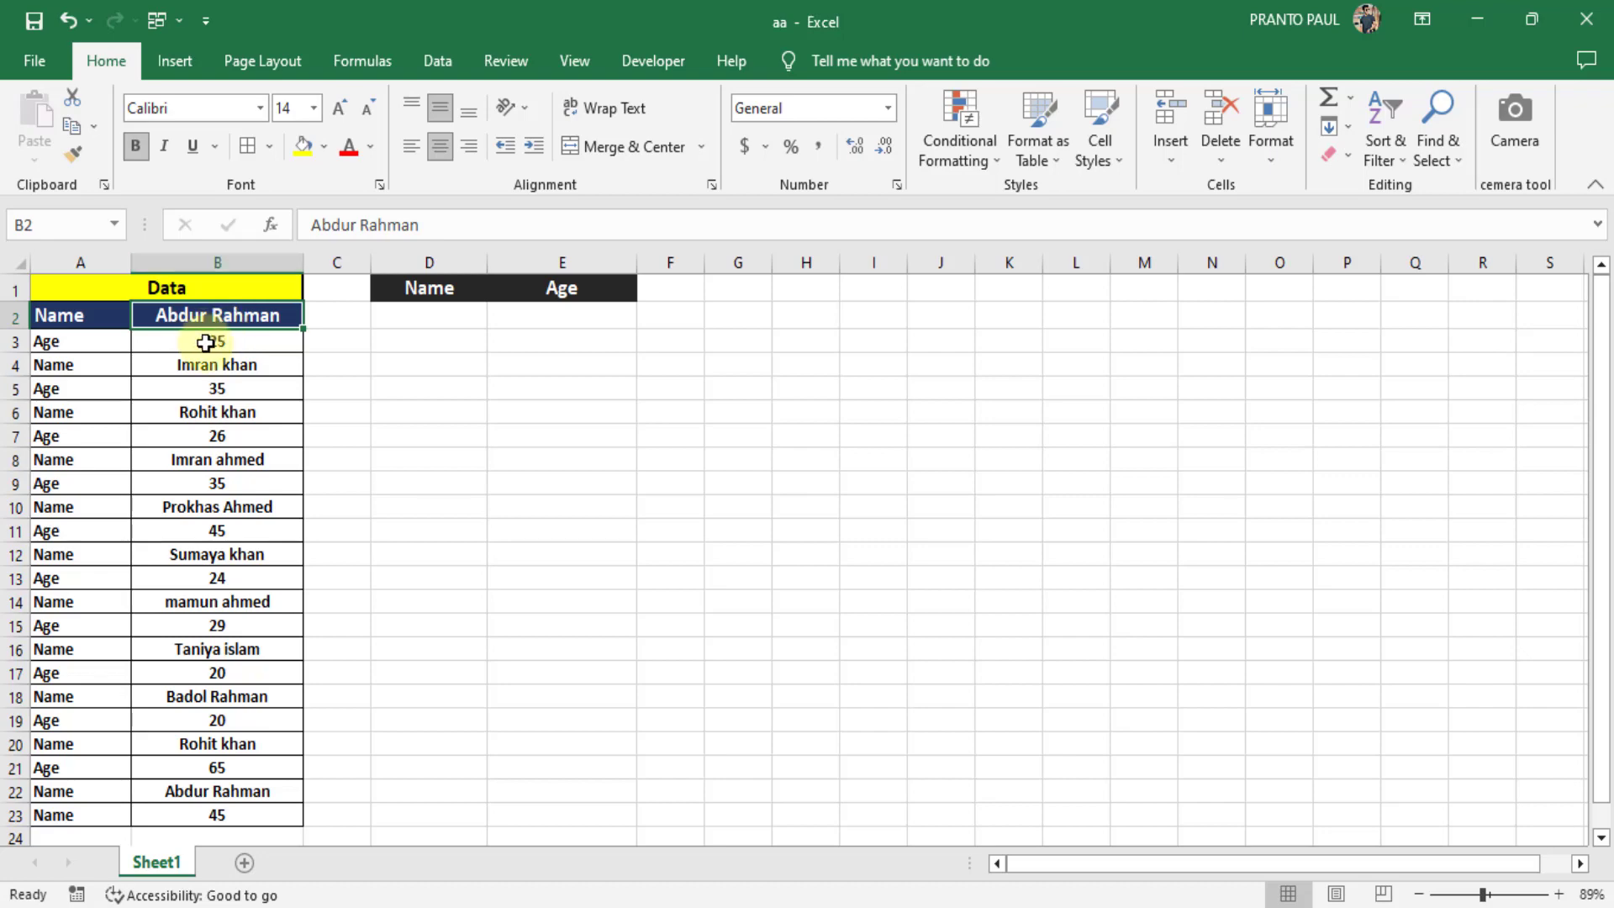
left_click(15, 318)
left_click(406, 372)
left_click(435, 320)
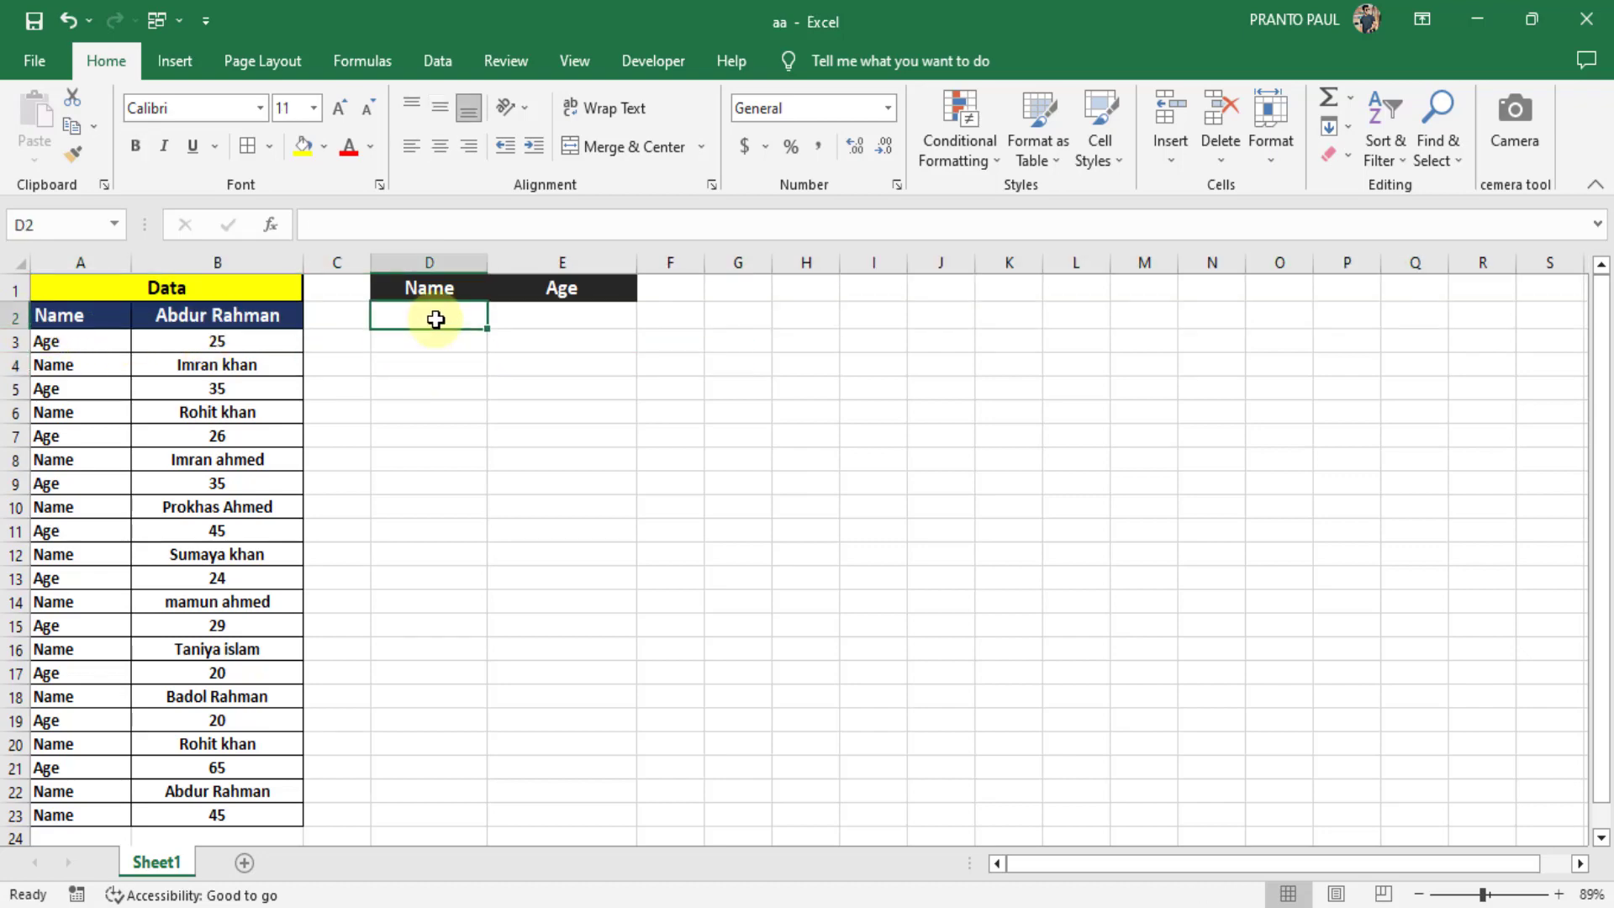
type("B")
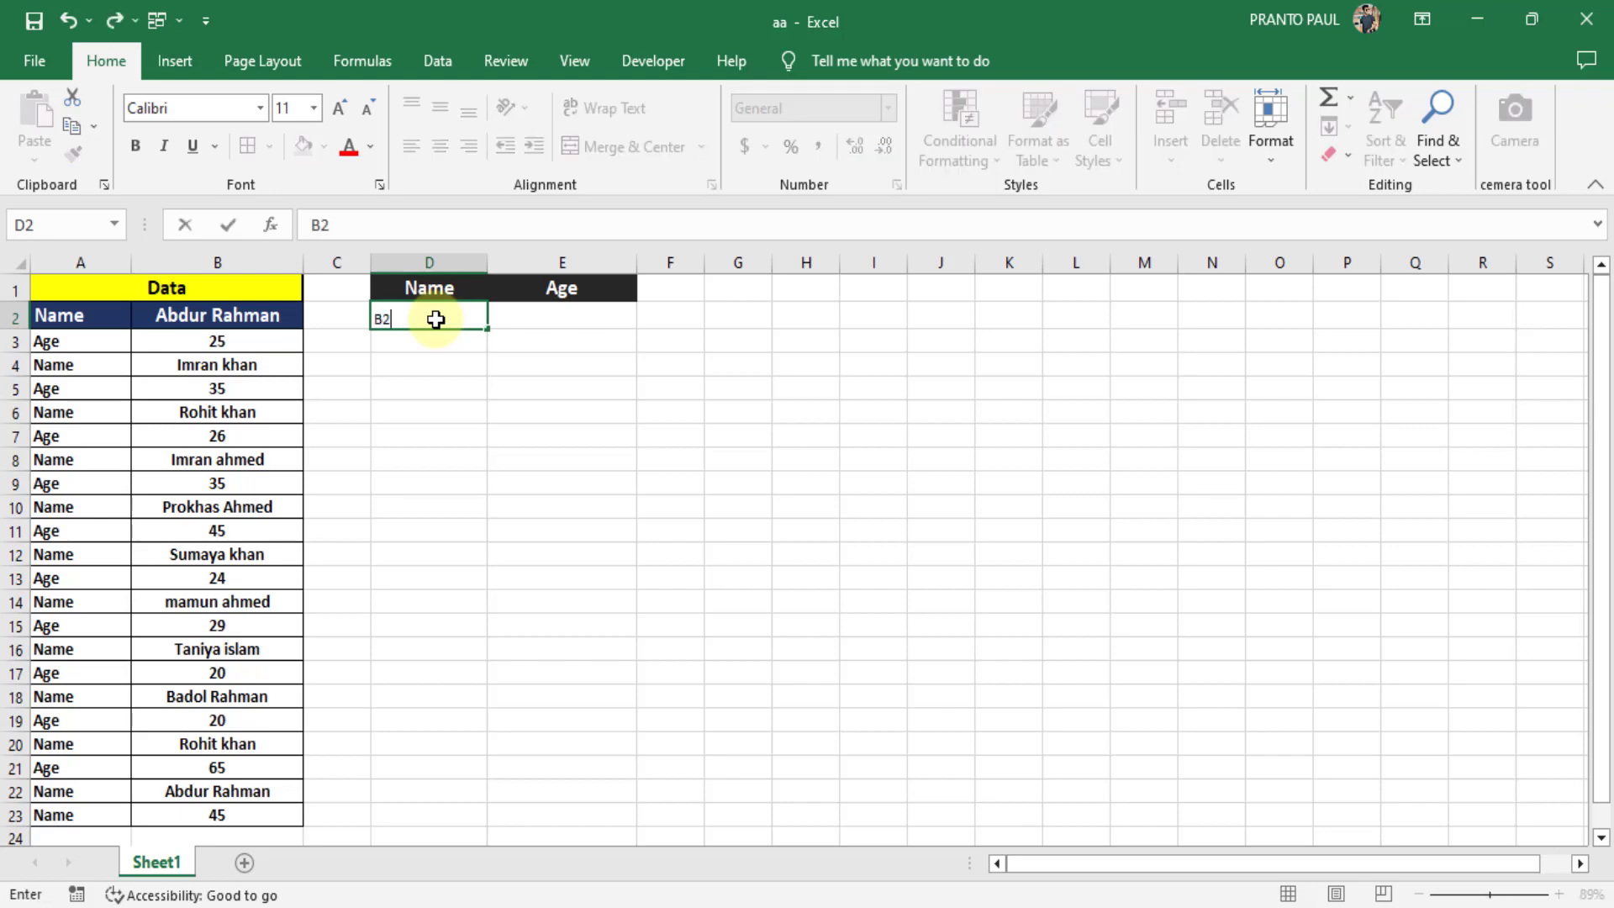
type("2")
Step: Enter the cell reference of the first age as plain text B3 in cell E2
left_click(556, 312)
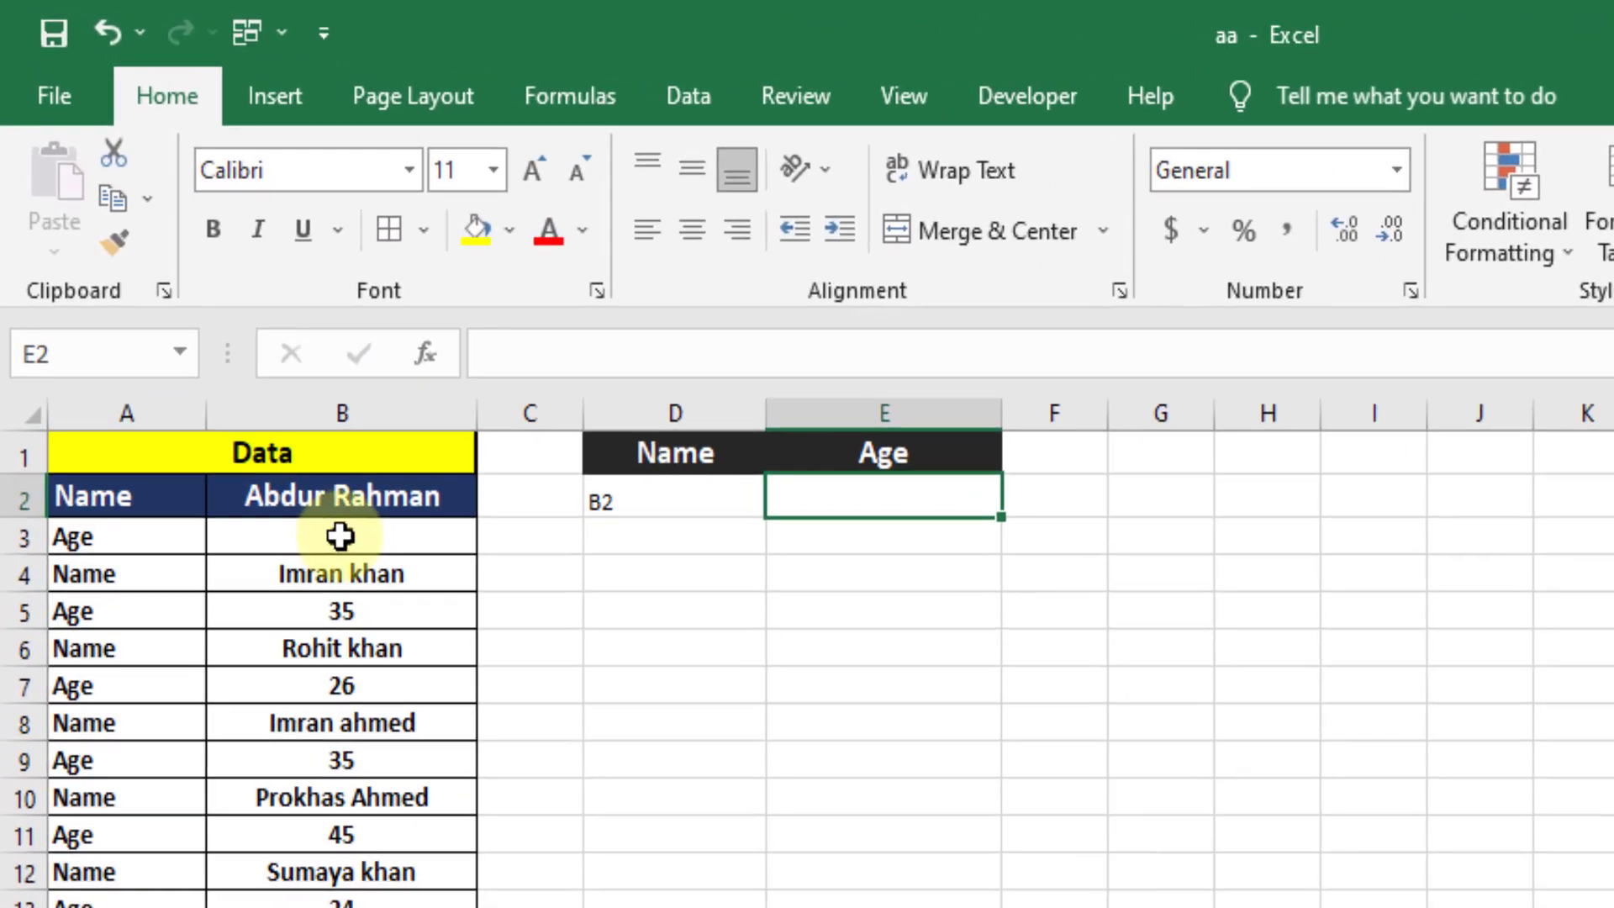
left_click(340, 535)
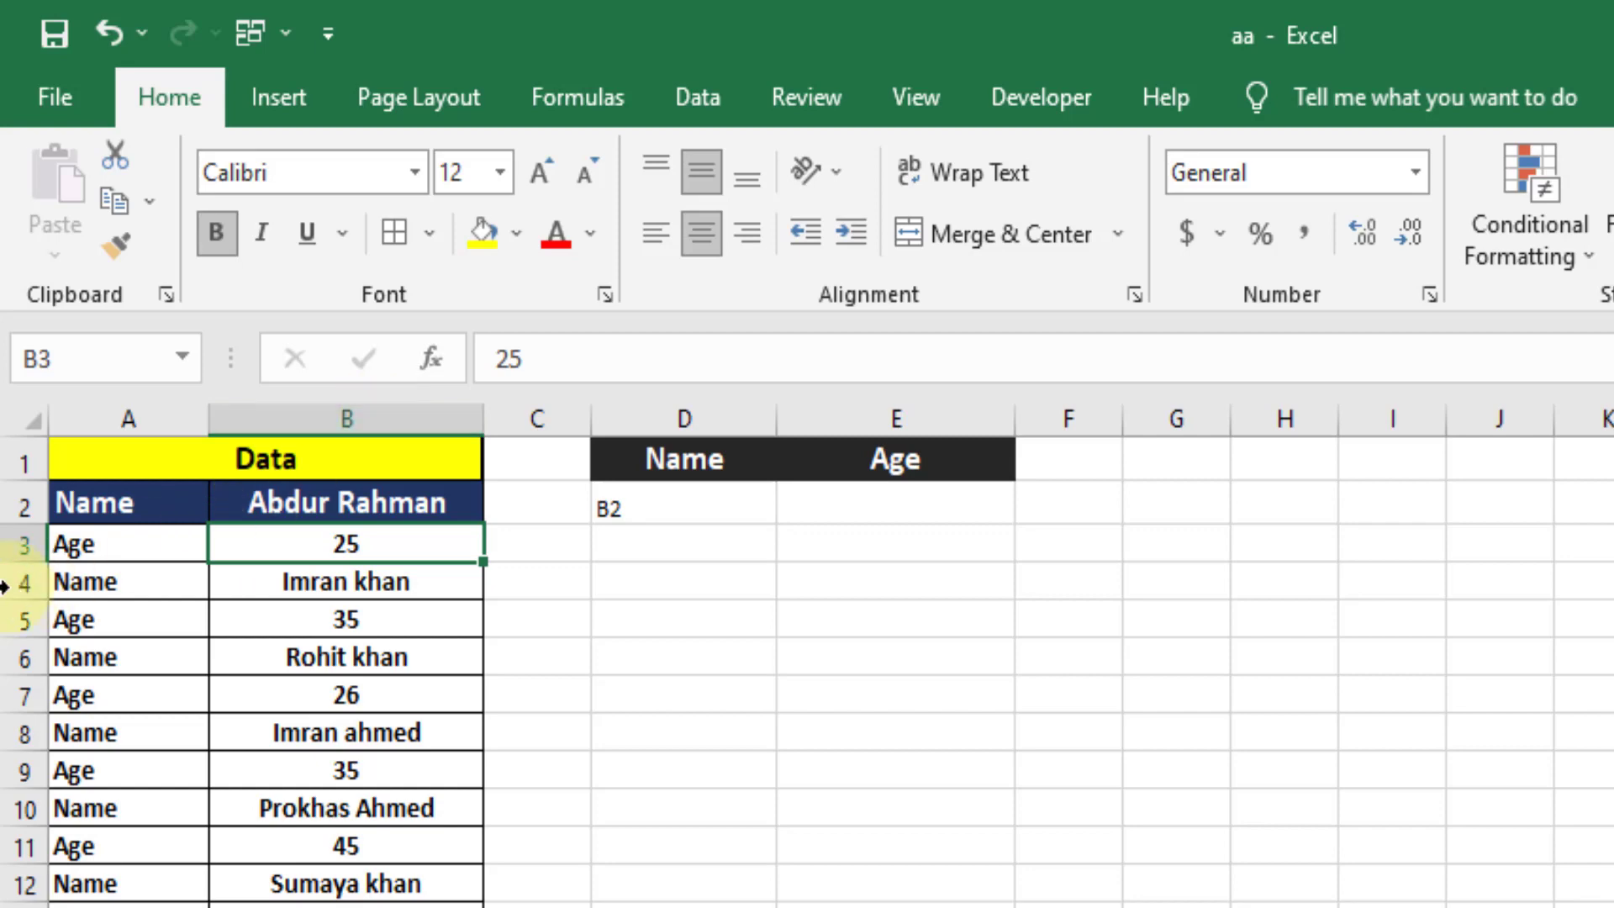
left_click(887, 499)
type("B")
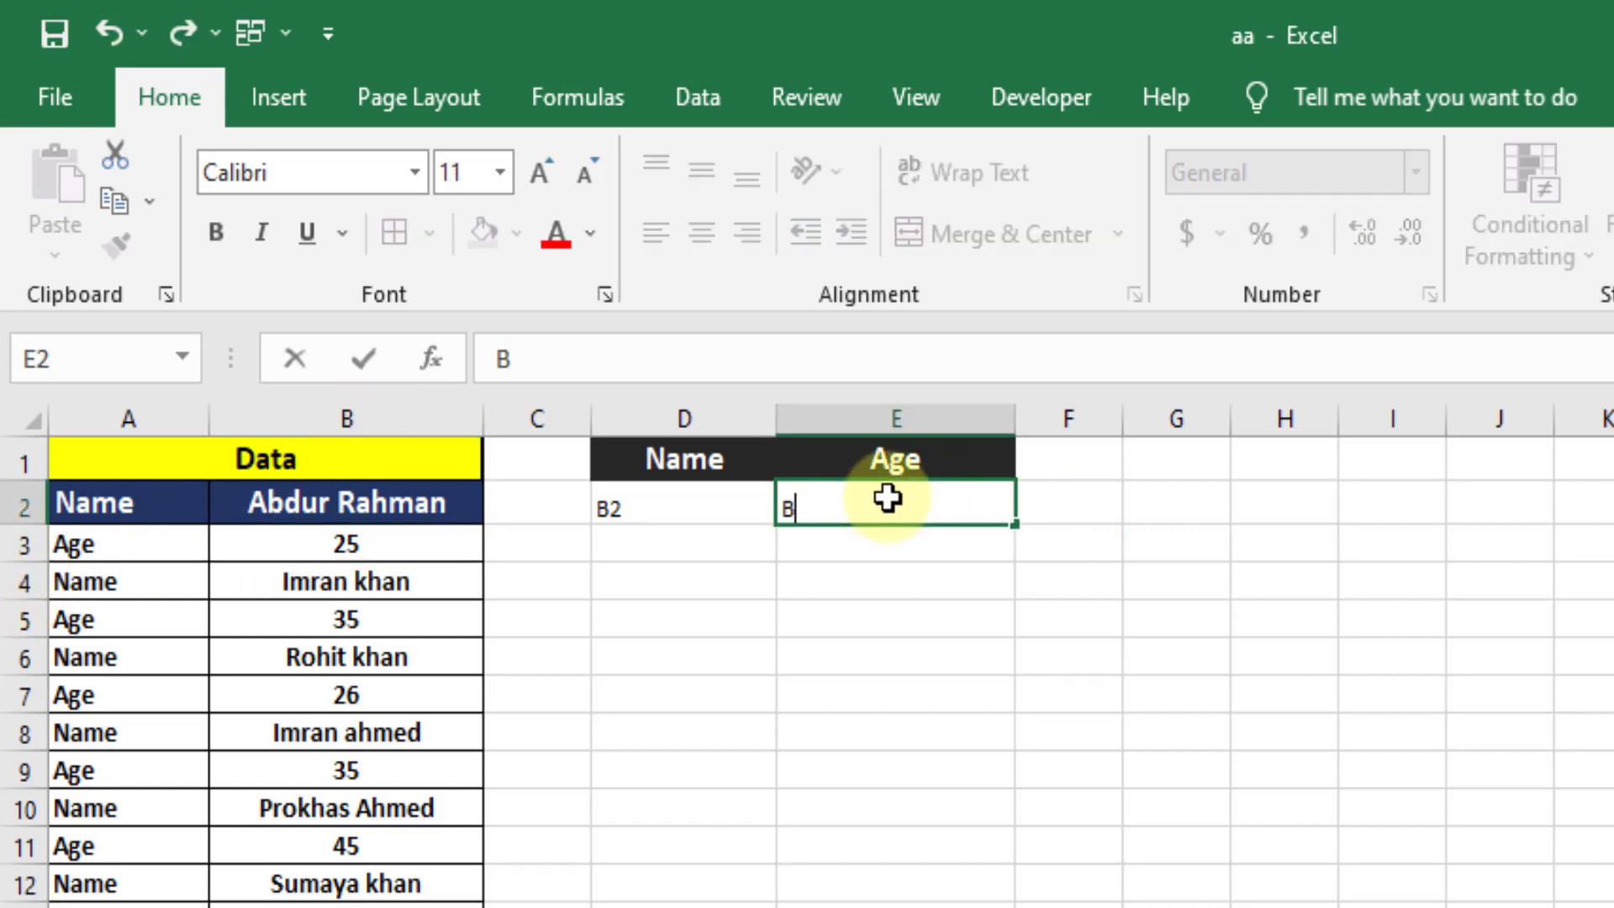
type("3")
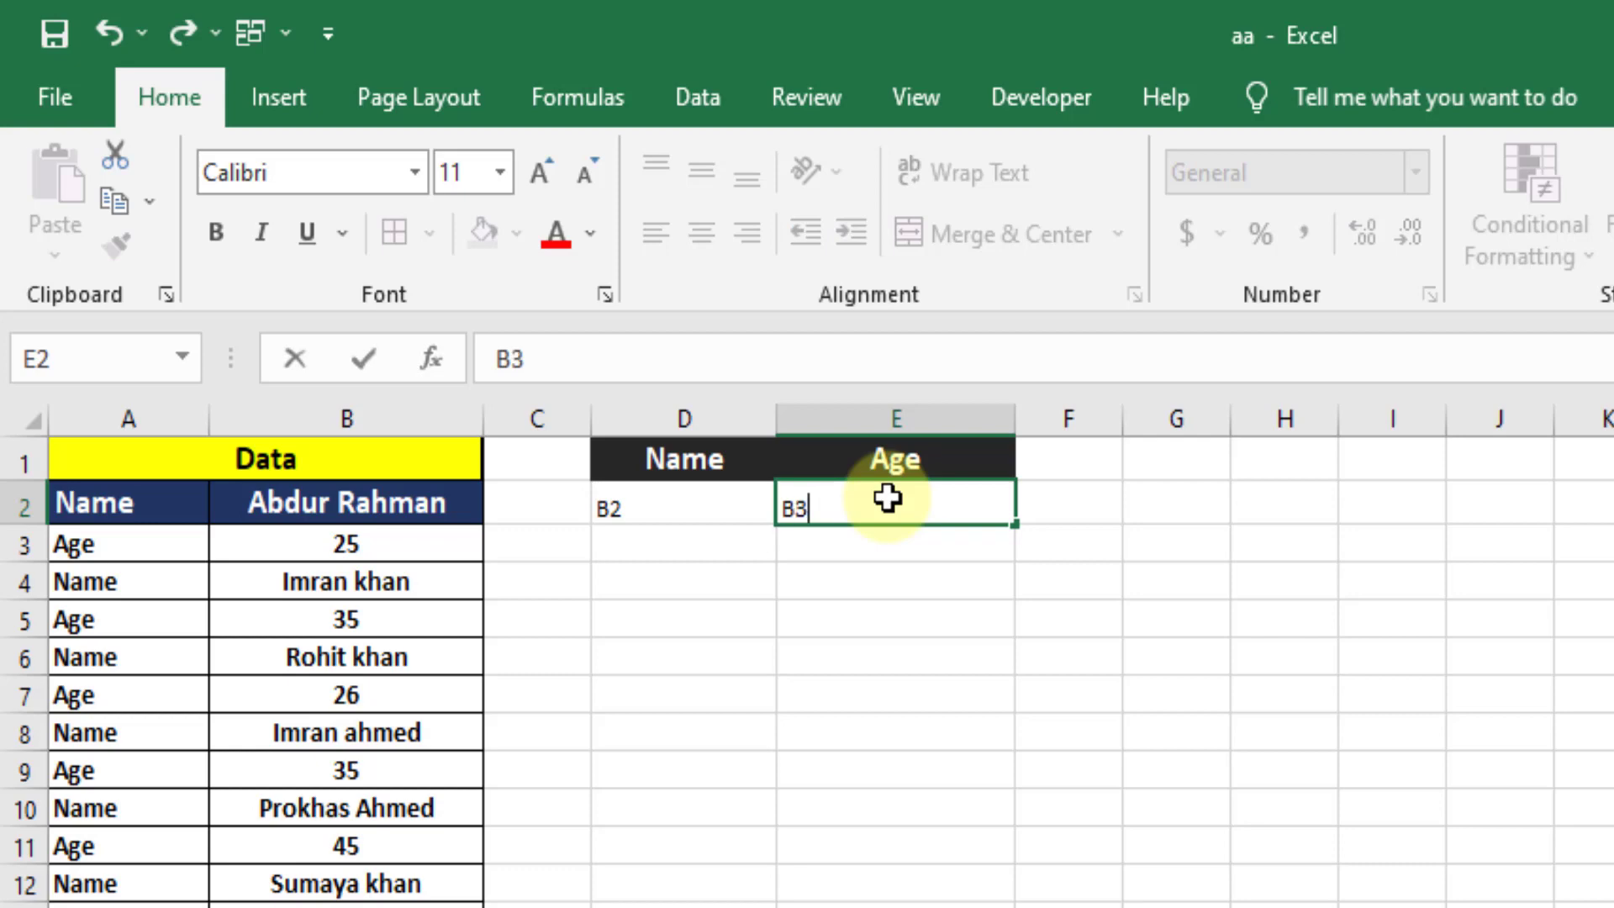
Step: Enter the second record's references as plain text, B4 in cell D3 and B5 in cell E3
left_click(700, 542)
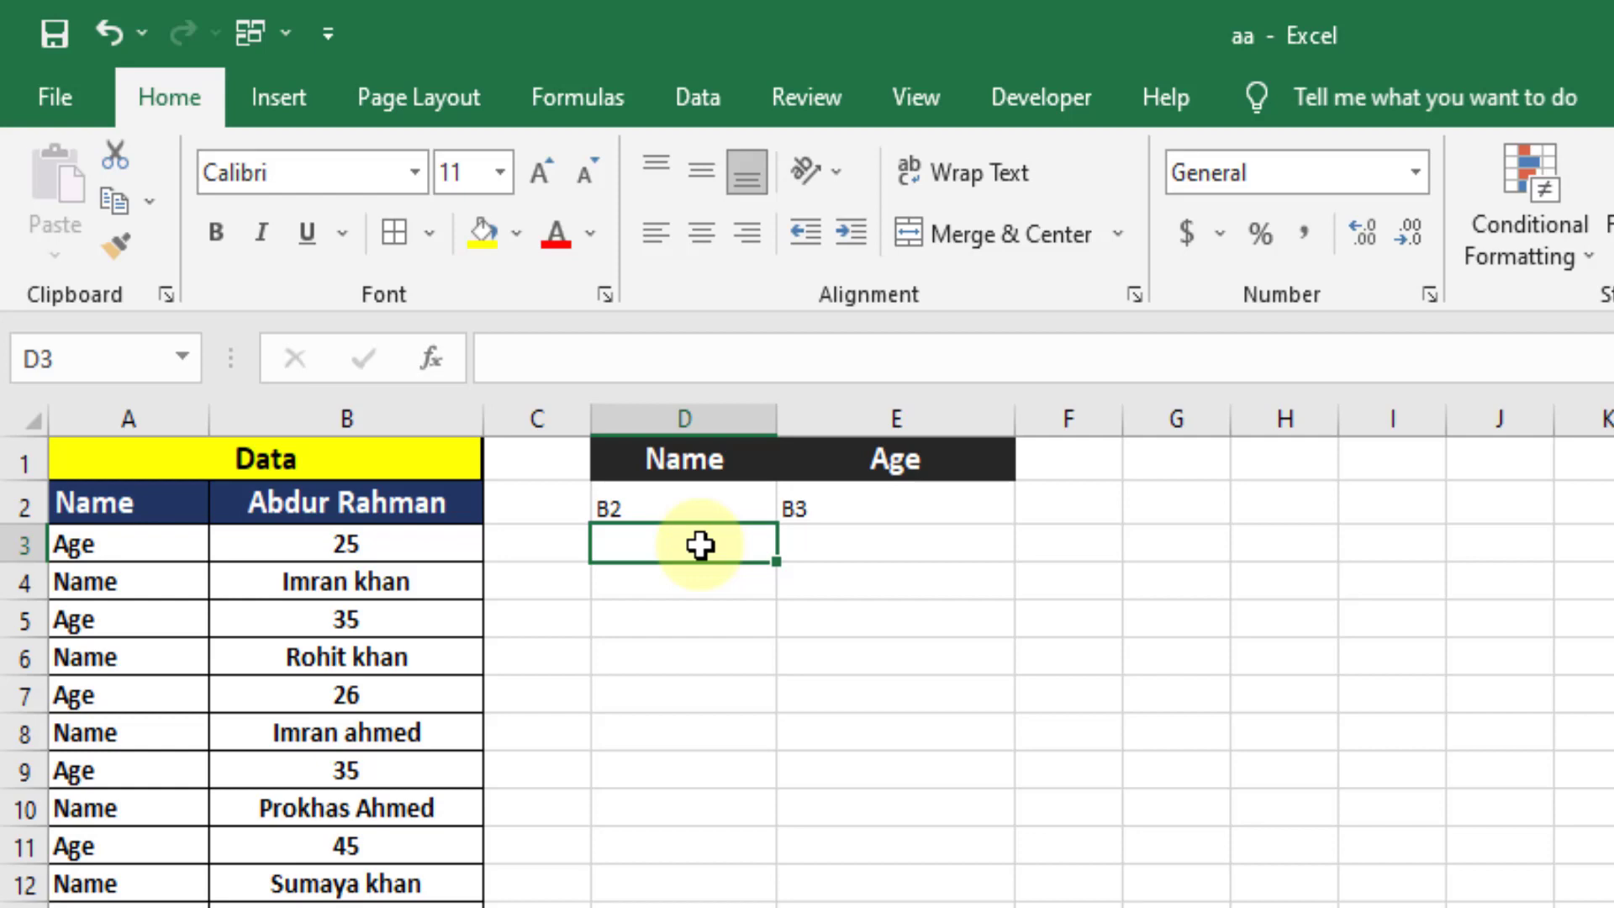
type("B")
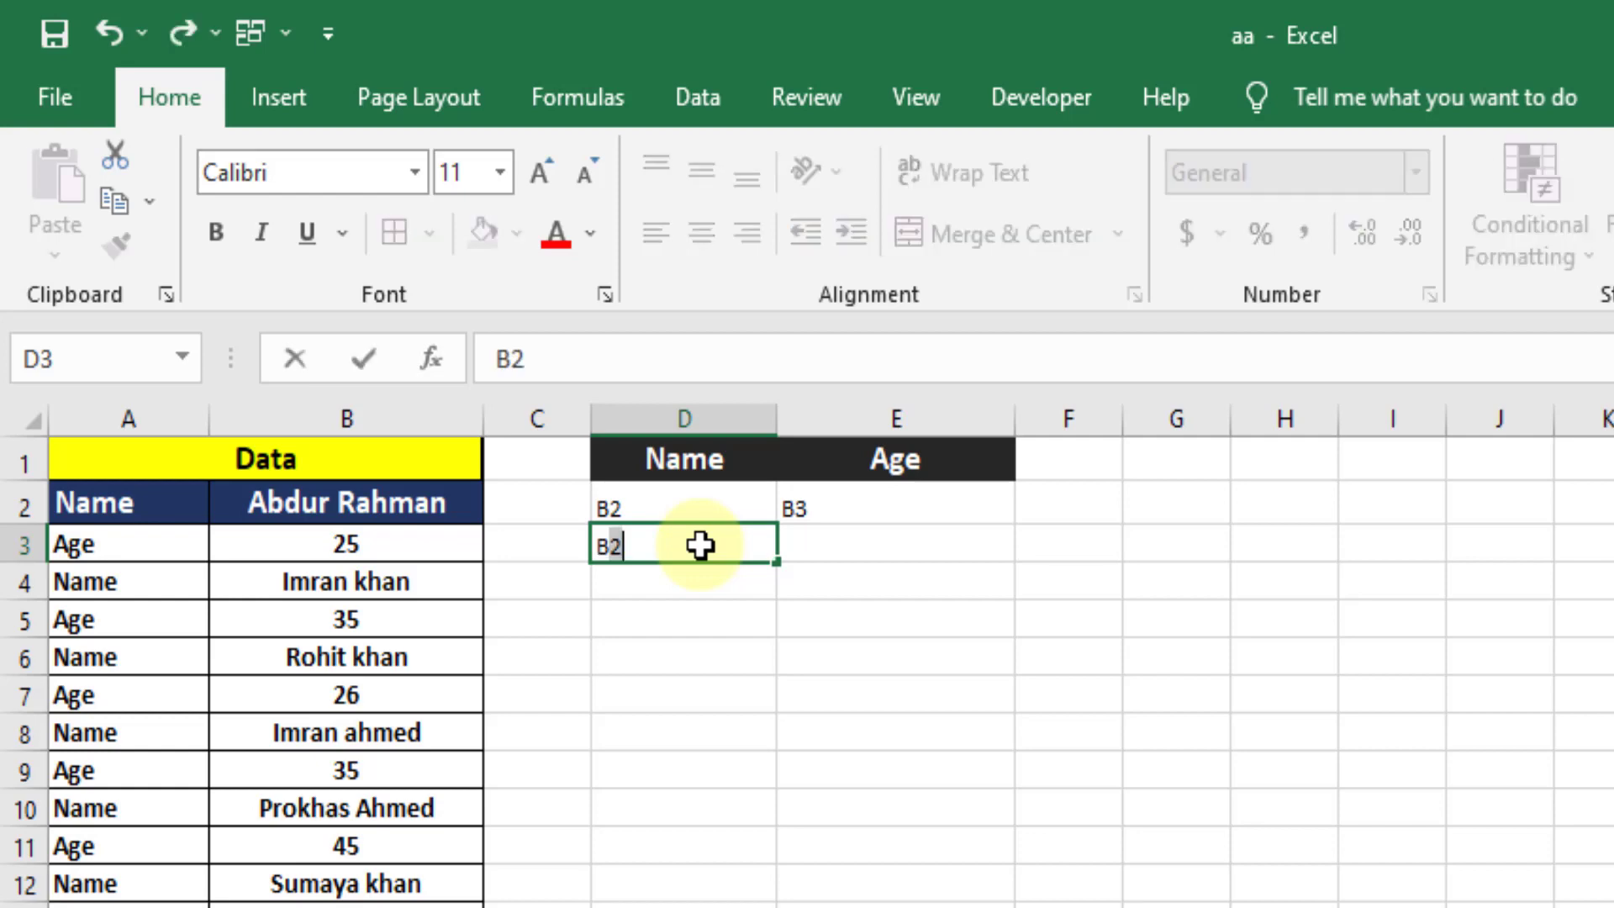
type("4")
left_click(900, 542)
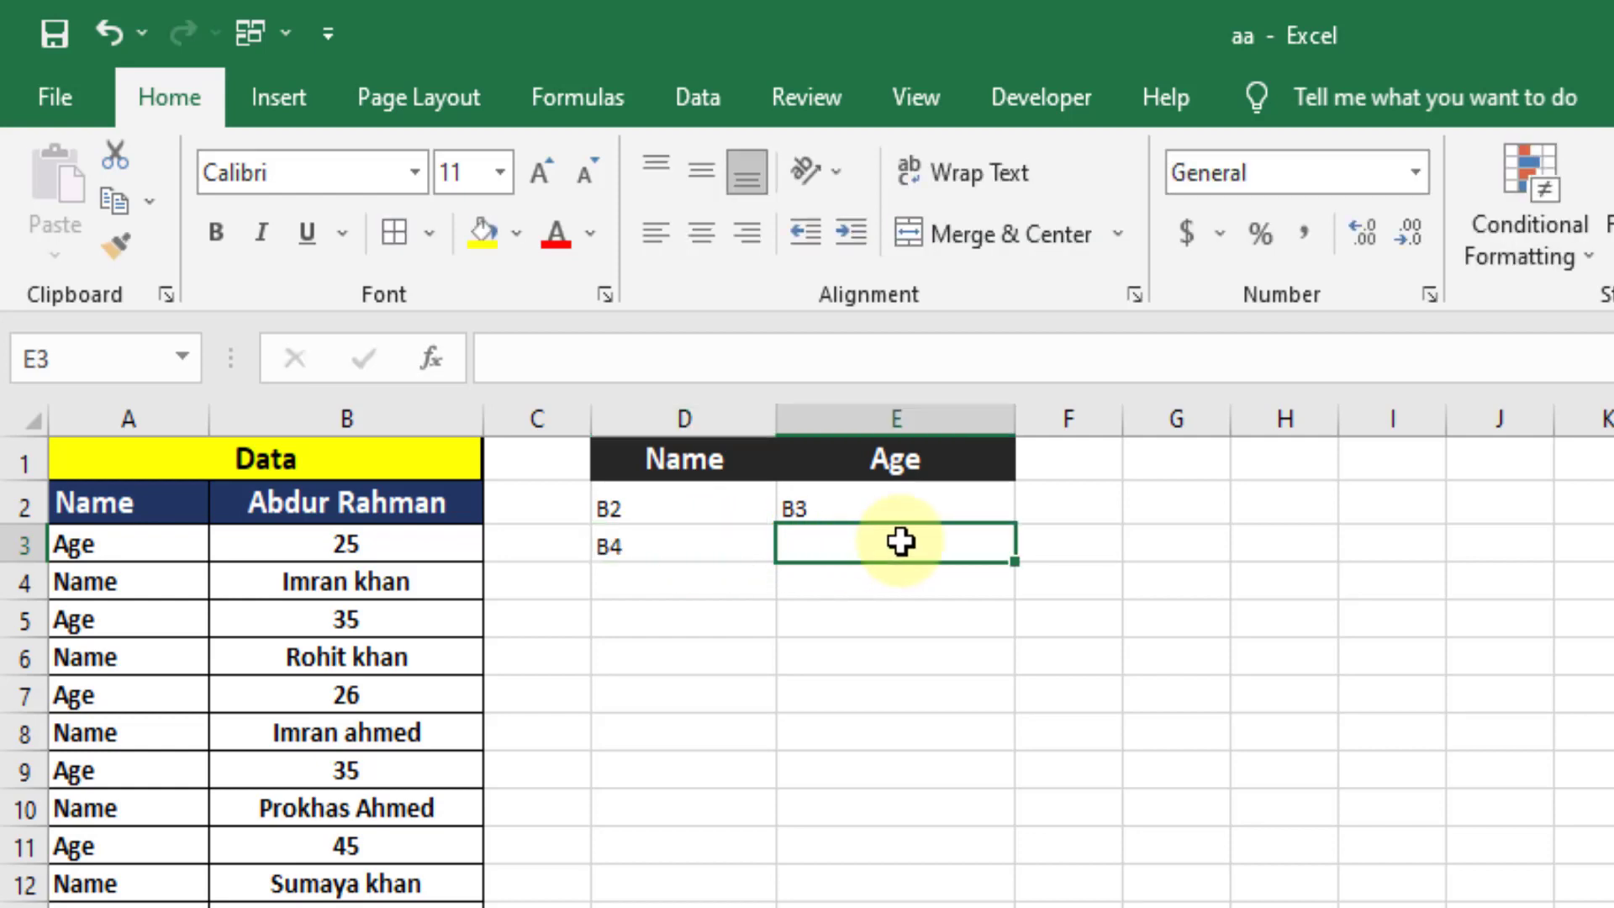
type("B")
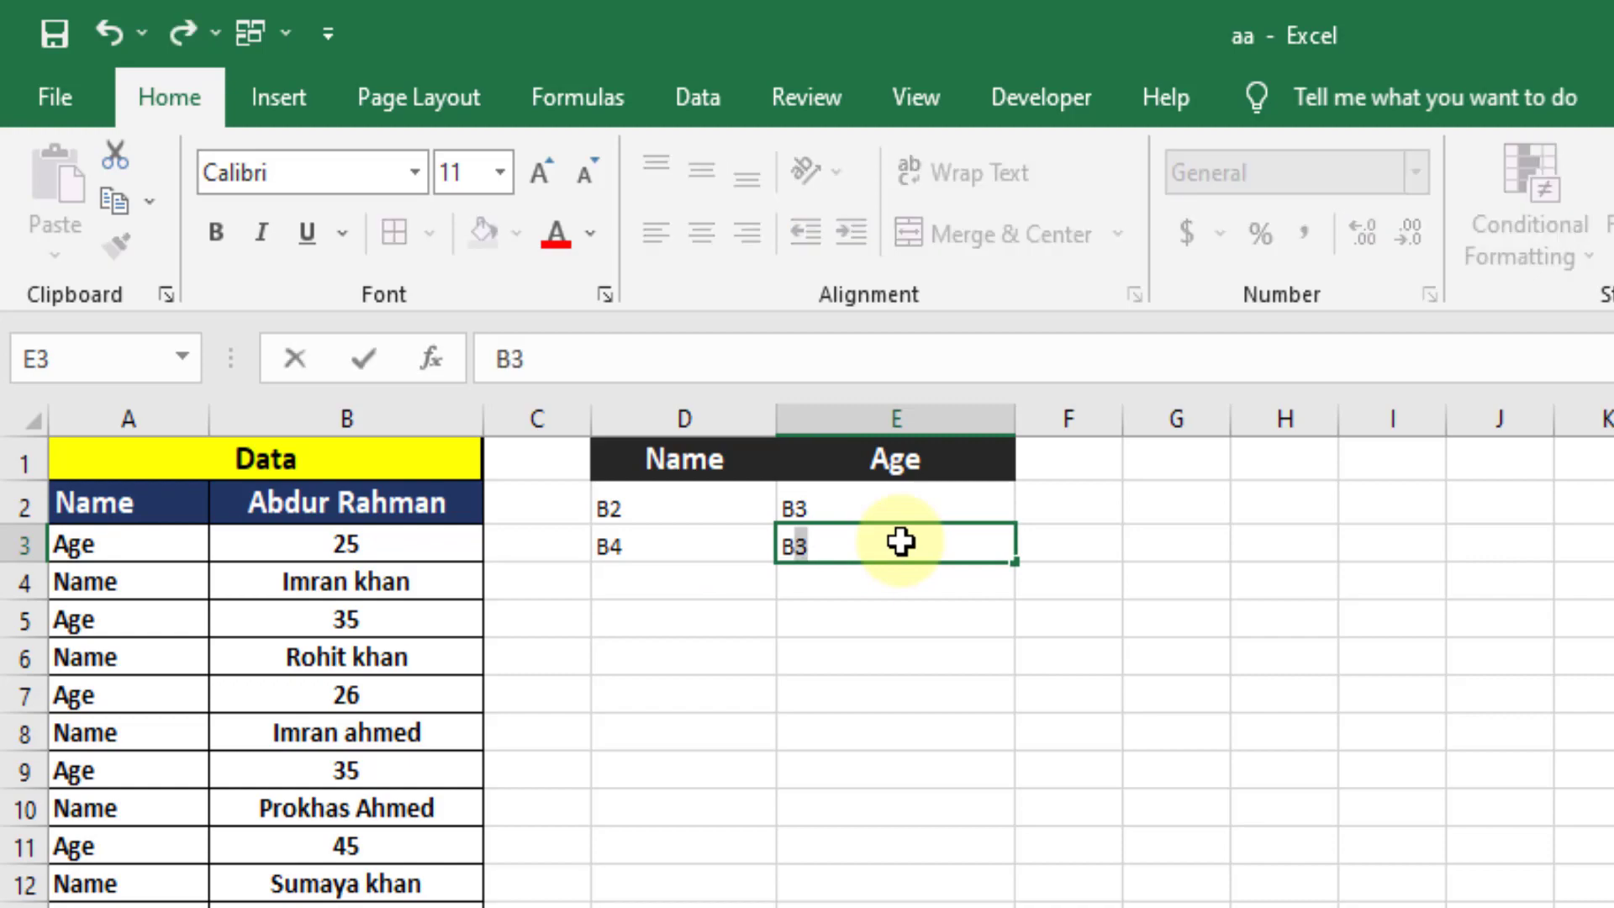
type("5")
left_click(1060, 648)
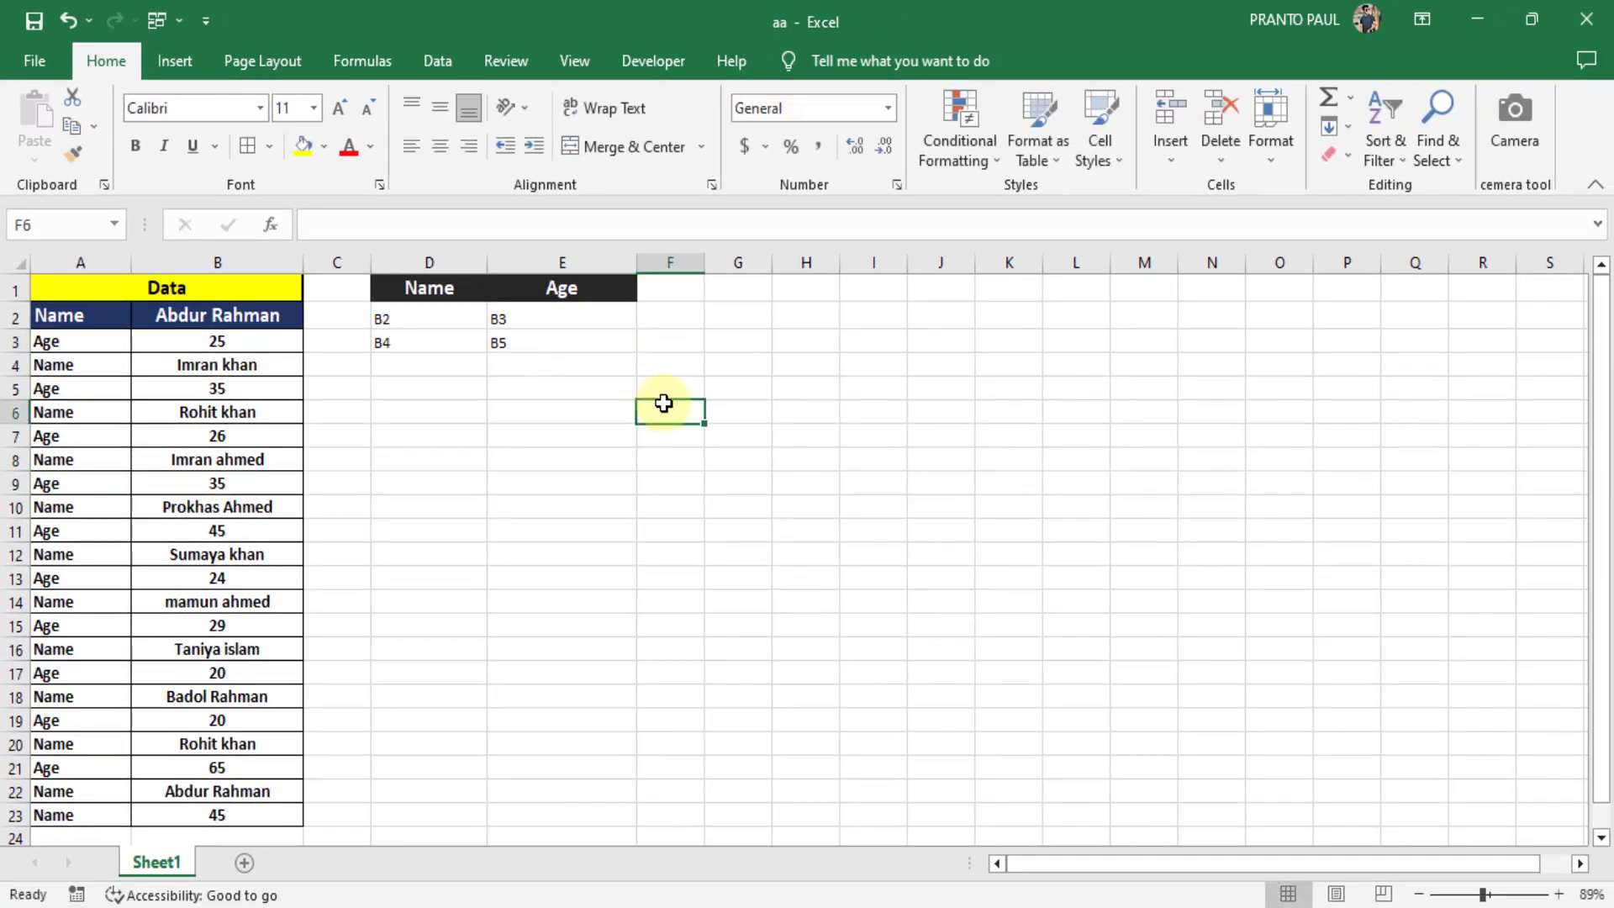
Step: Fill the reference pattern from D2:E3 down through row 23 of the Name and Age columns
left_click_drag(407, 315, 633, 352)
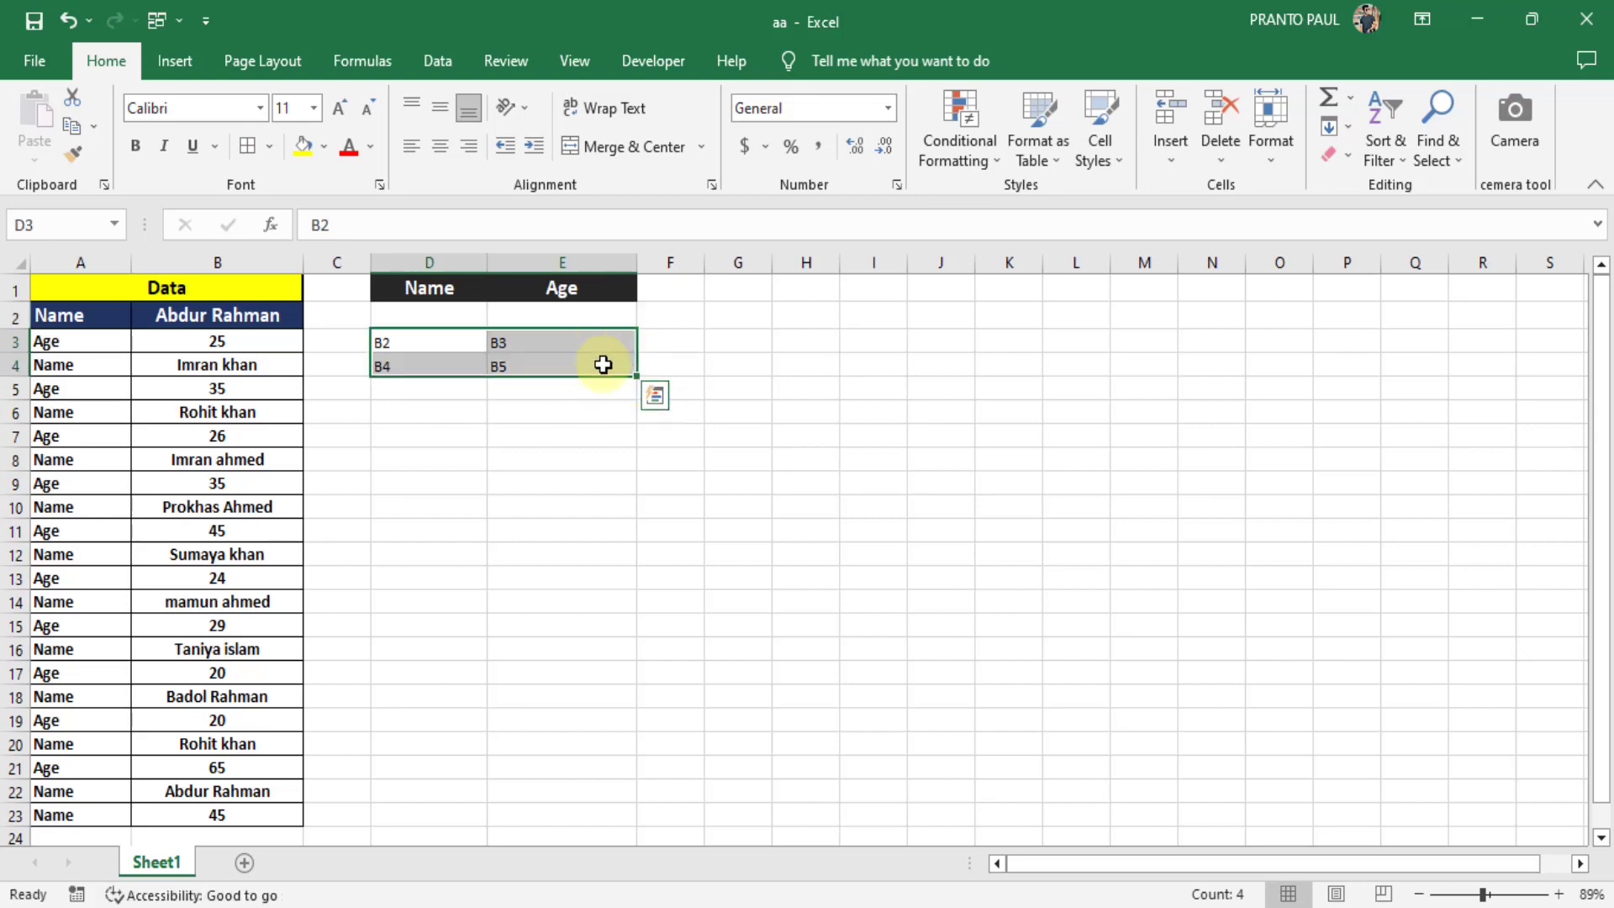
key("ctrl+z")
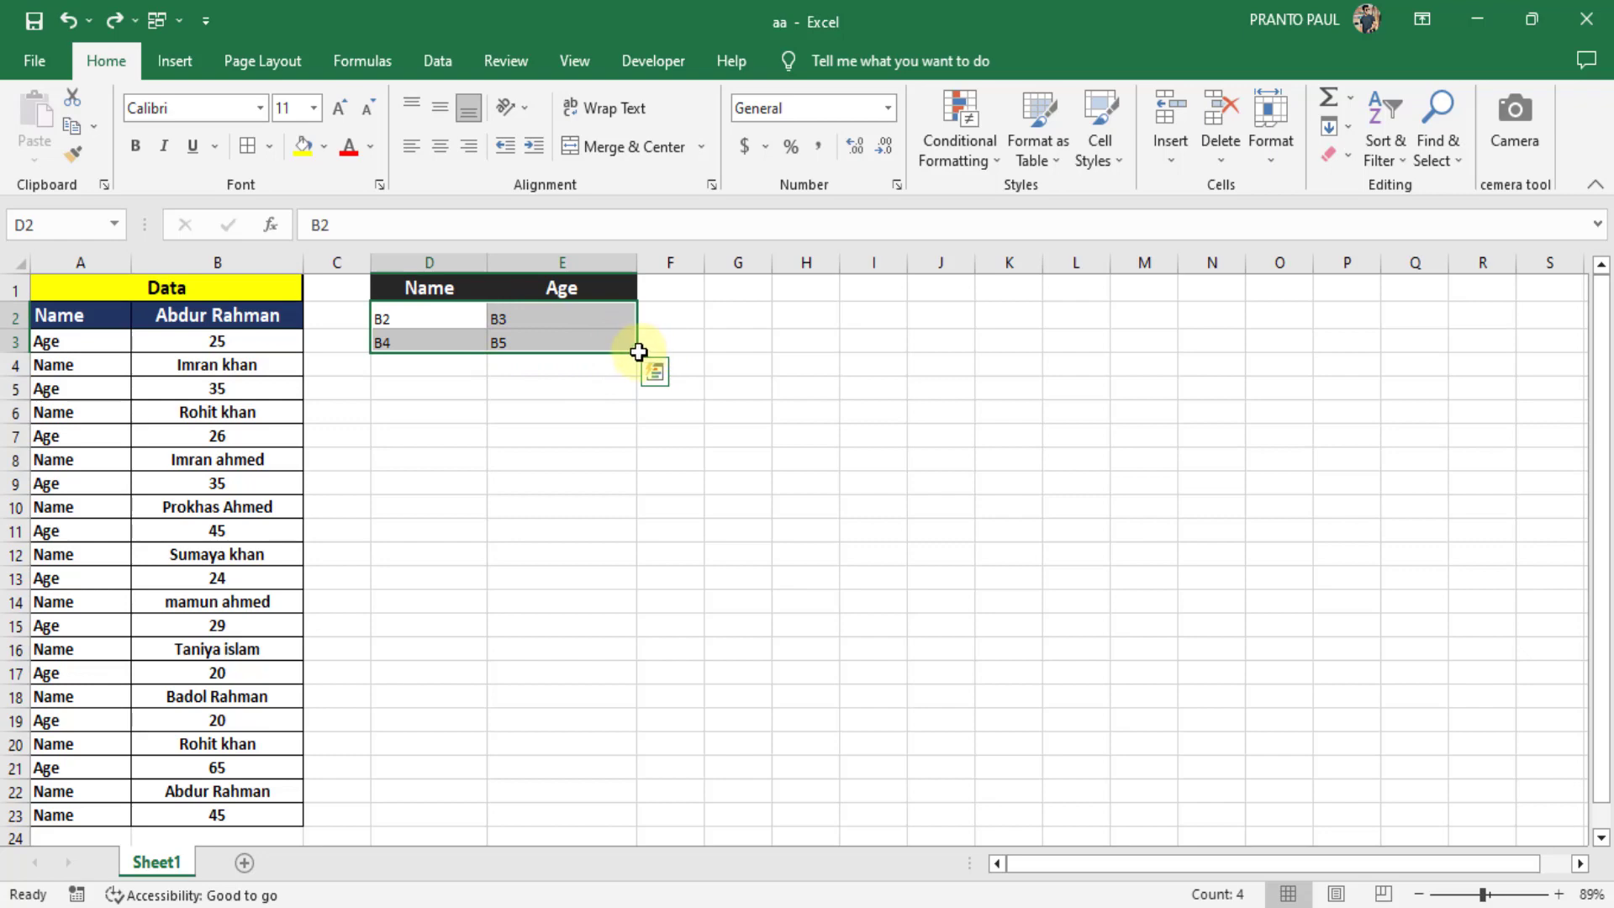
left_click_drag(639, 352, 616, 827)
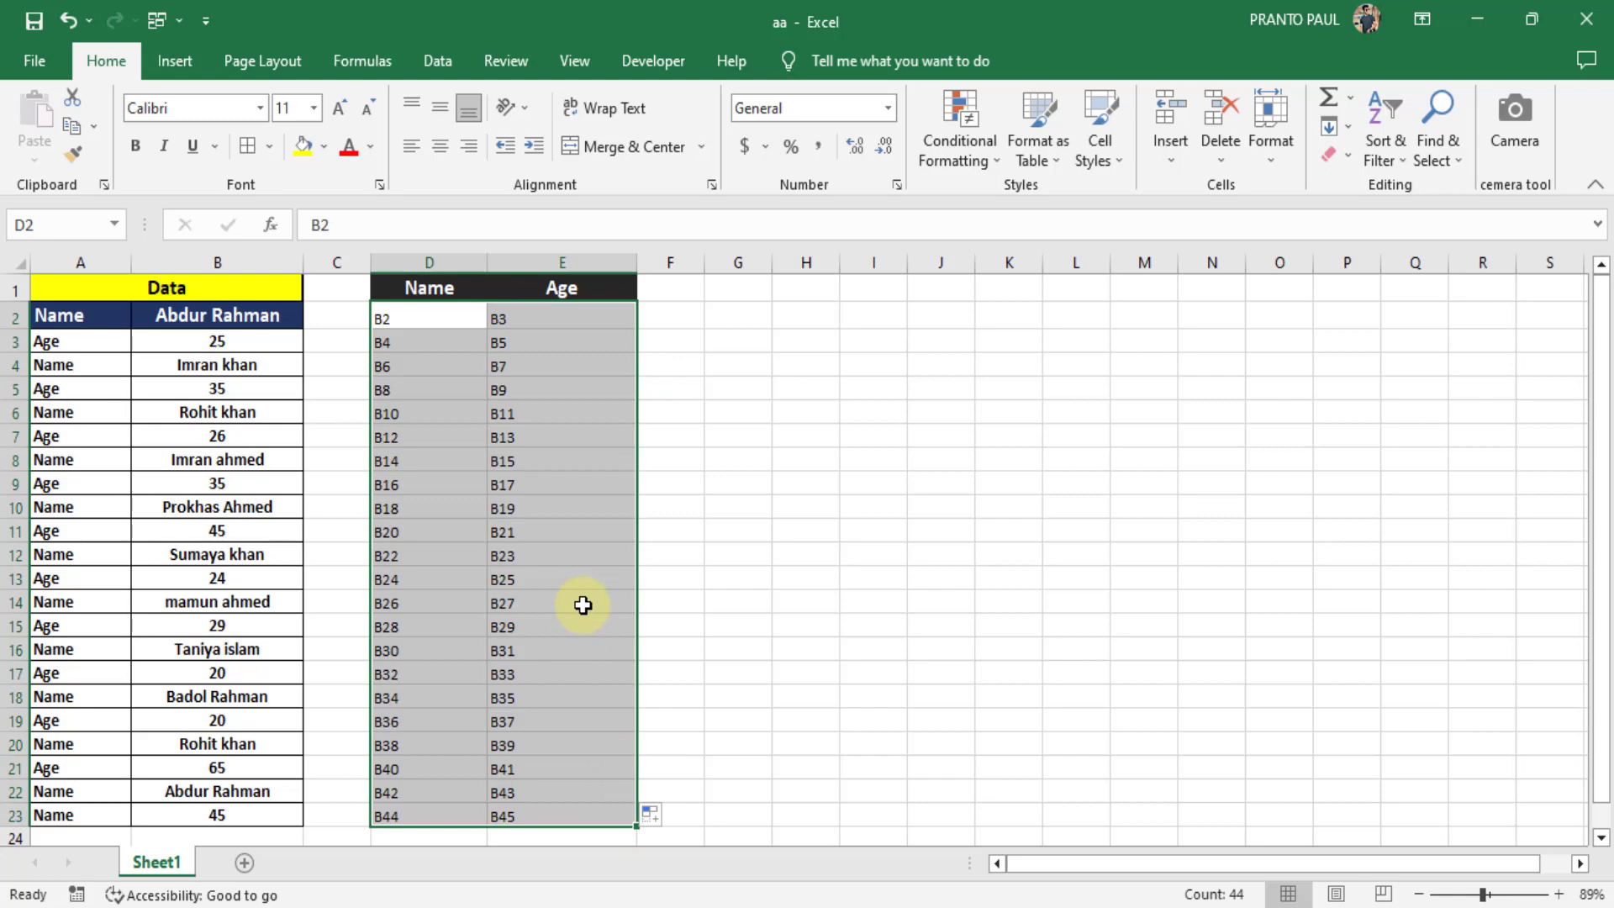
Step: Replace every B with =B in the filled reference text of D2:E23 to turn it into formulas
key("ctrl+f")
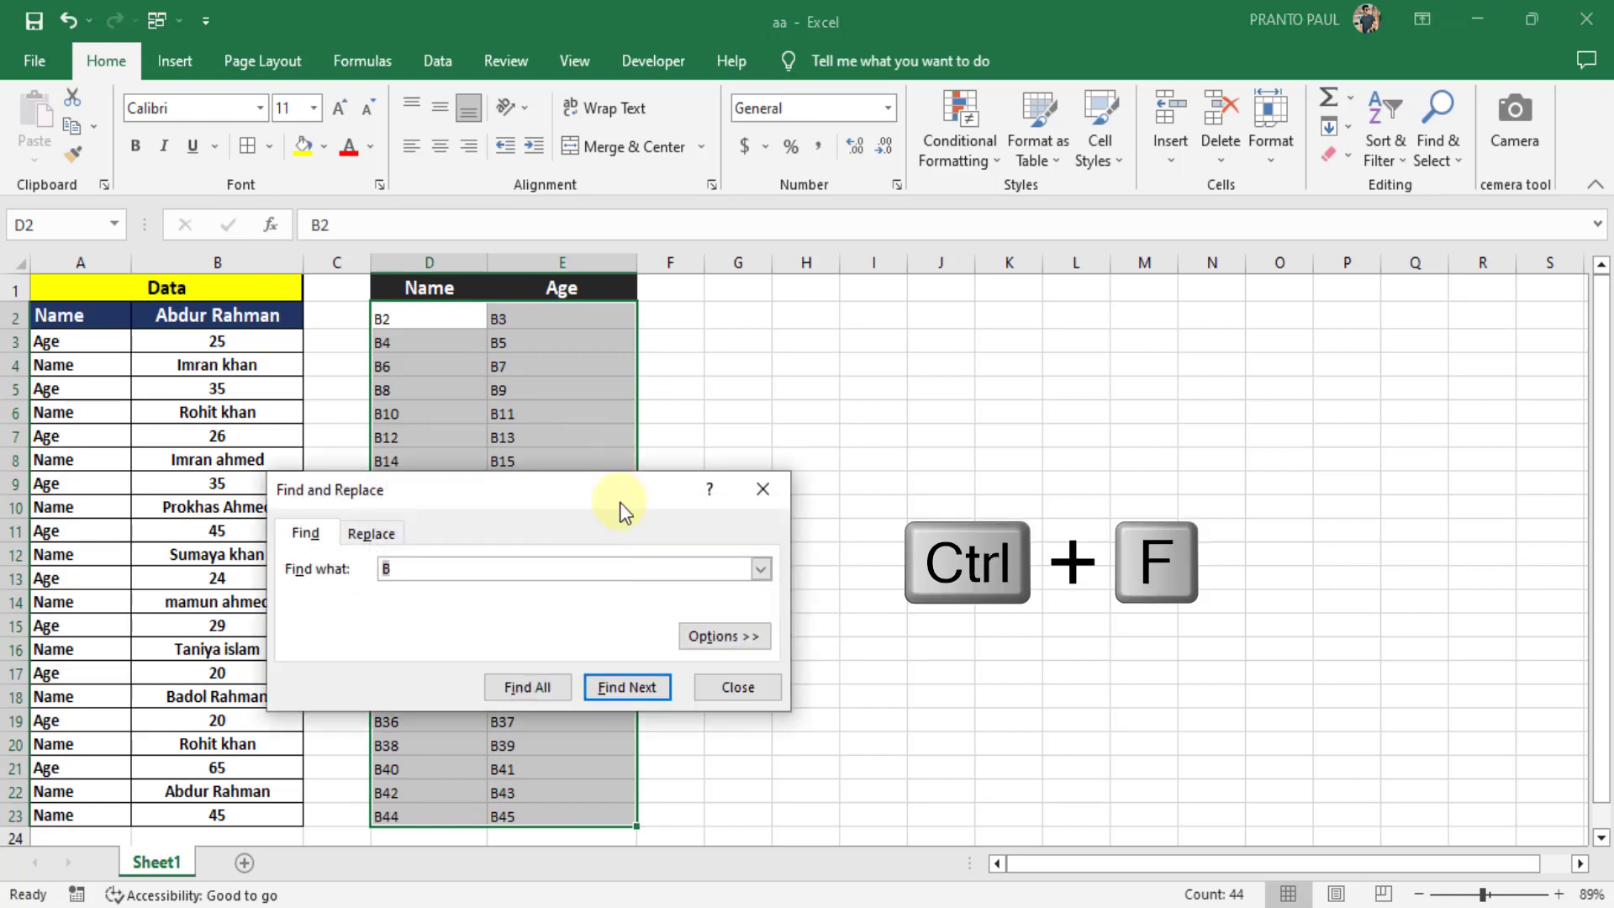
left_click_drag(620, 505, 870, 402)
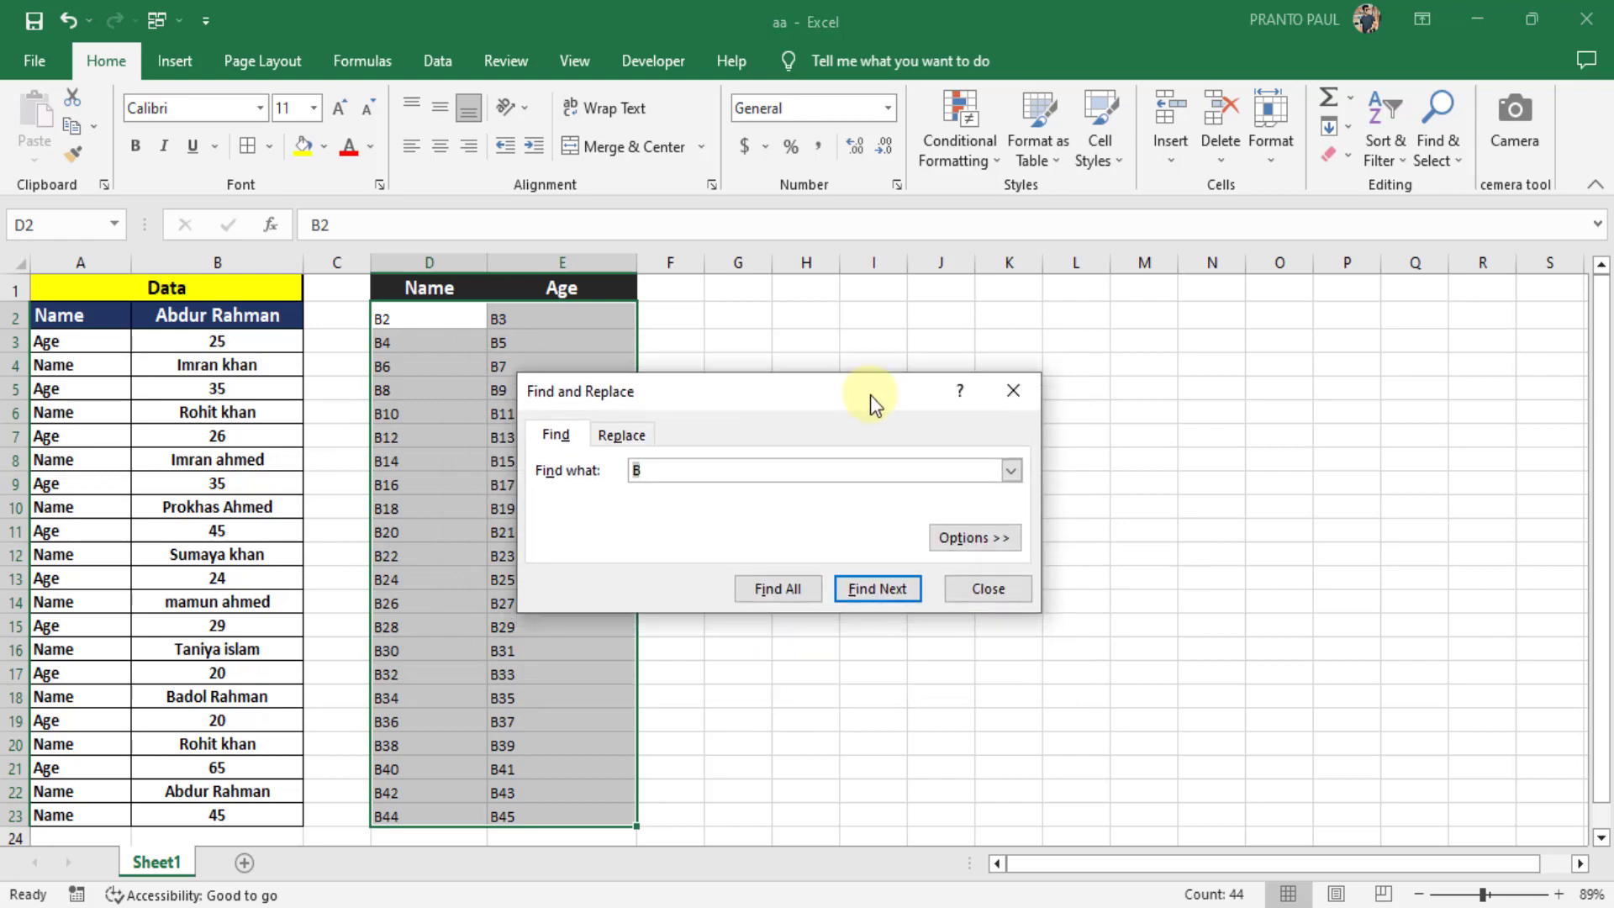
left_click(620, 436)
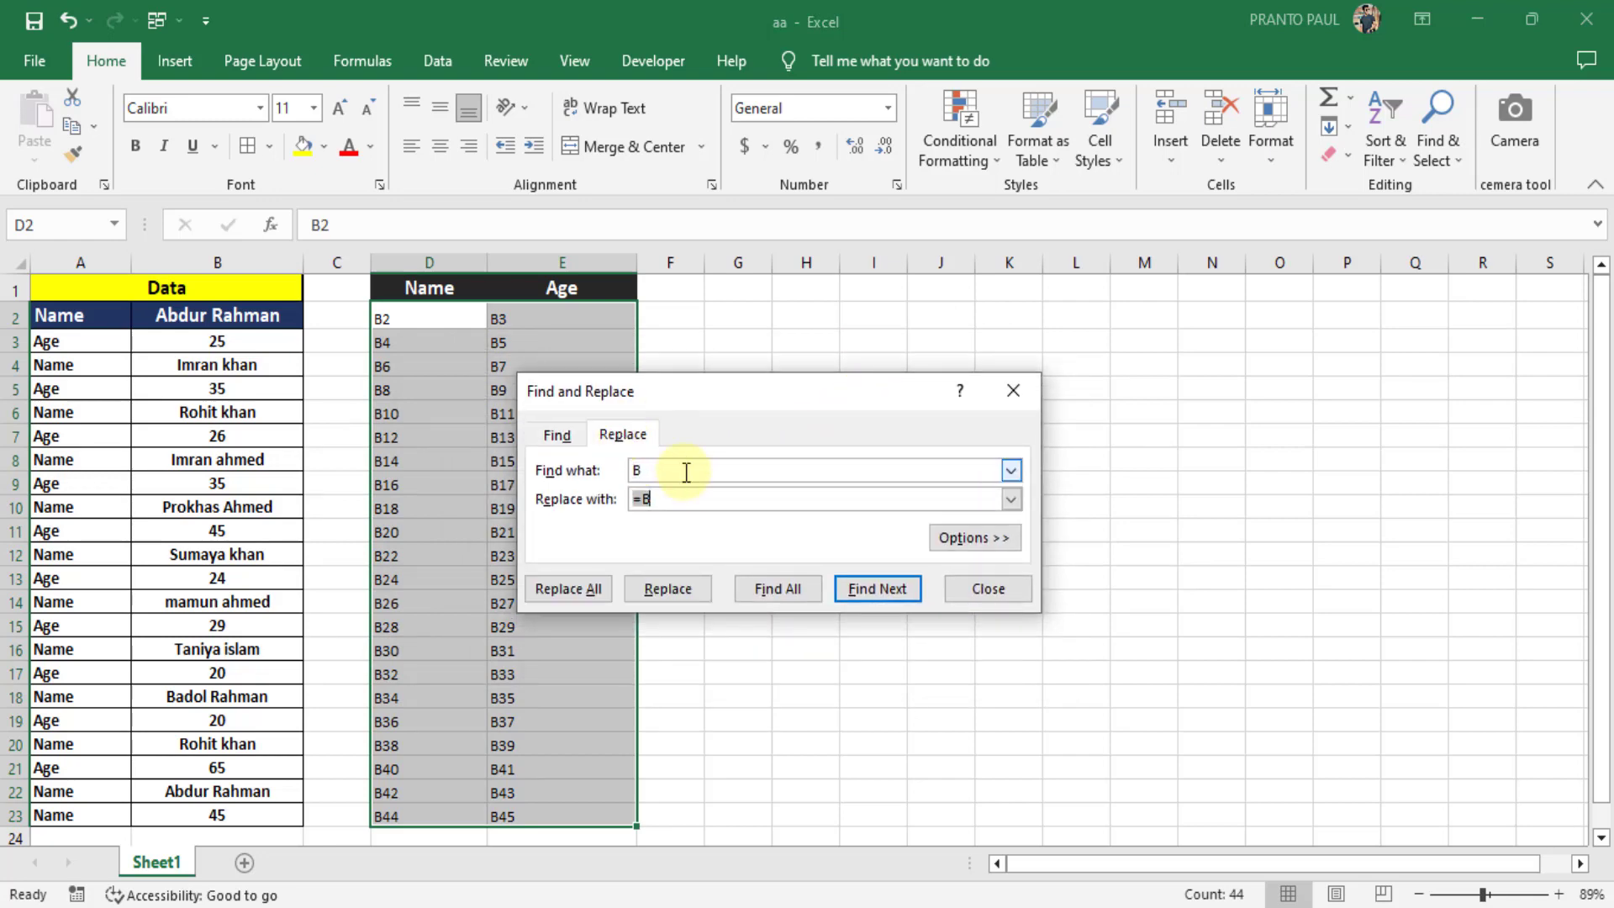
left_click_drag(670, 470, 600, 470)
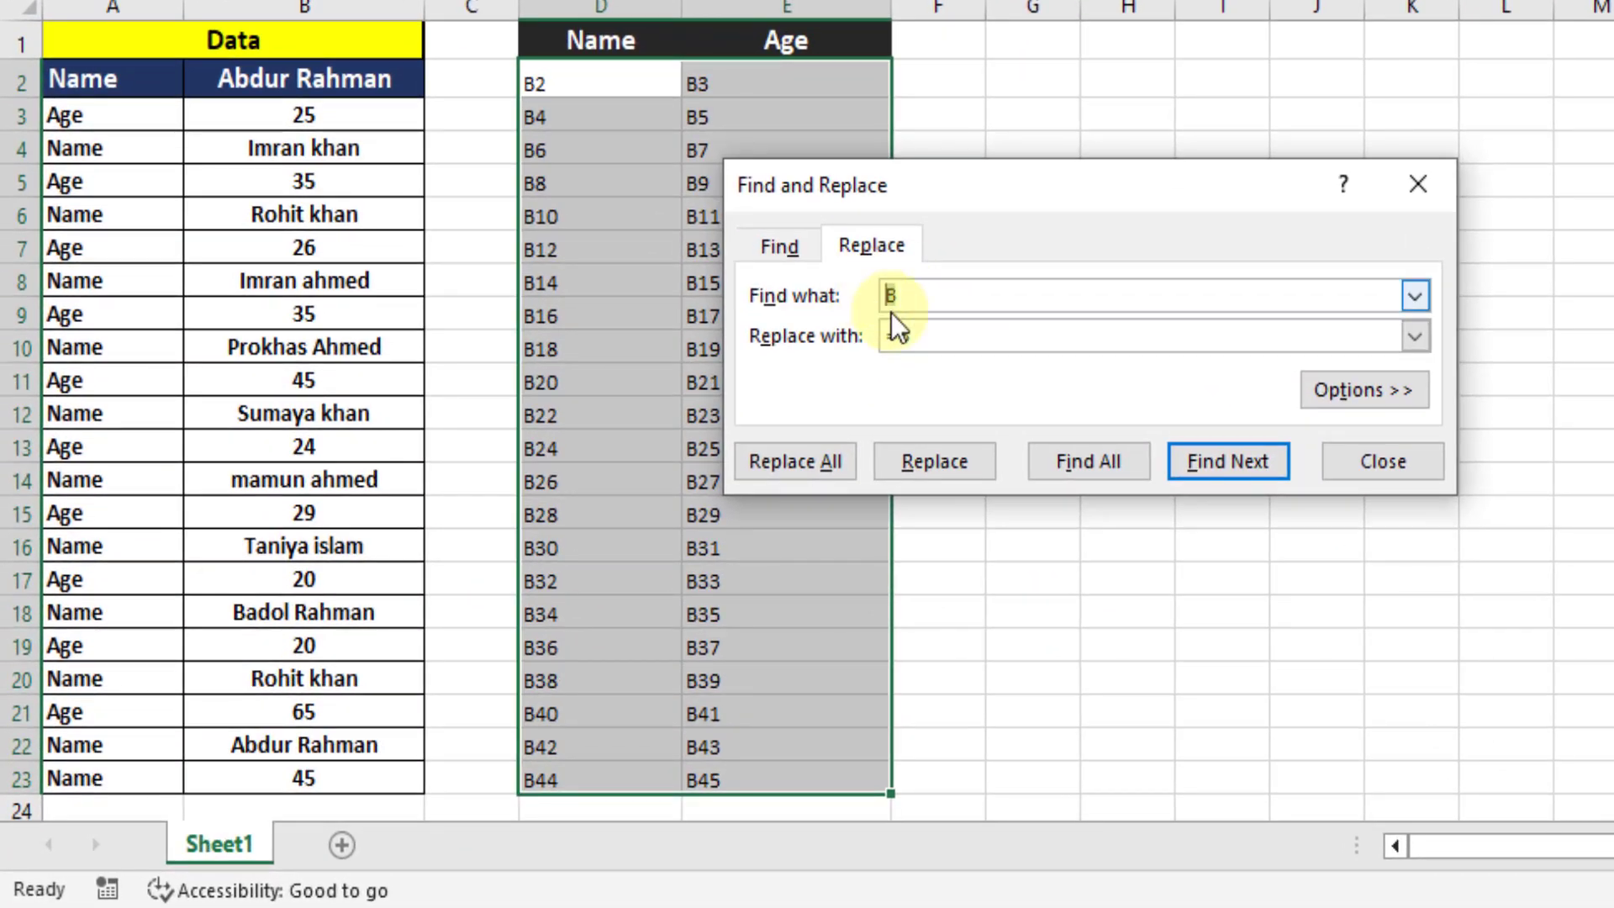
left_click(936, 337)
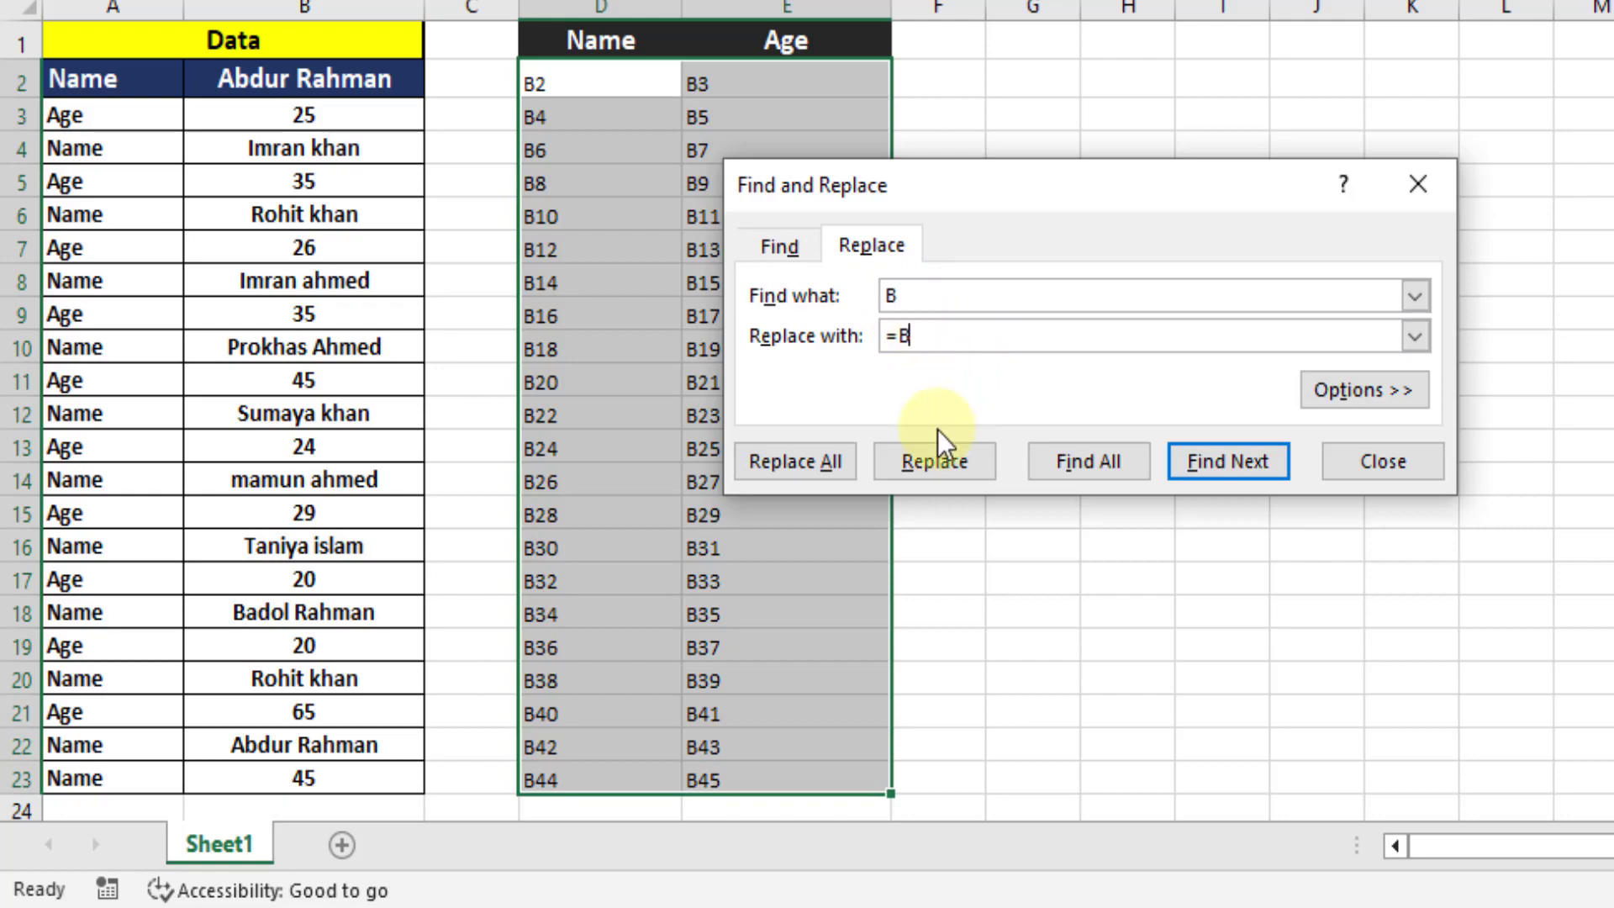
left_click(815, 467)
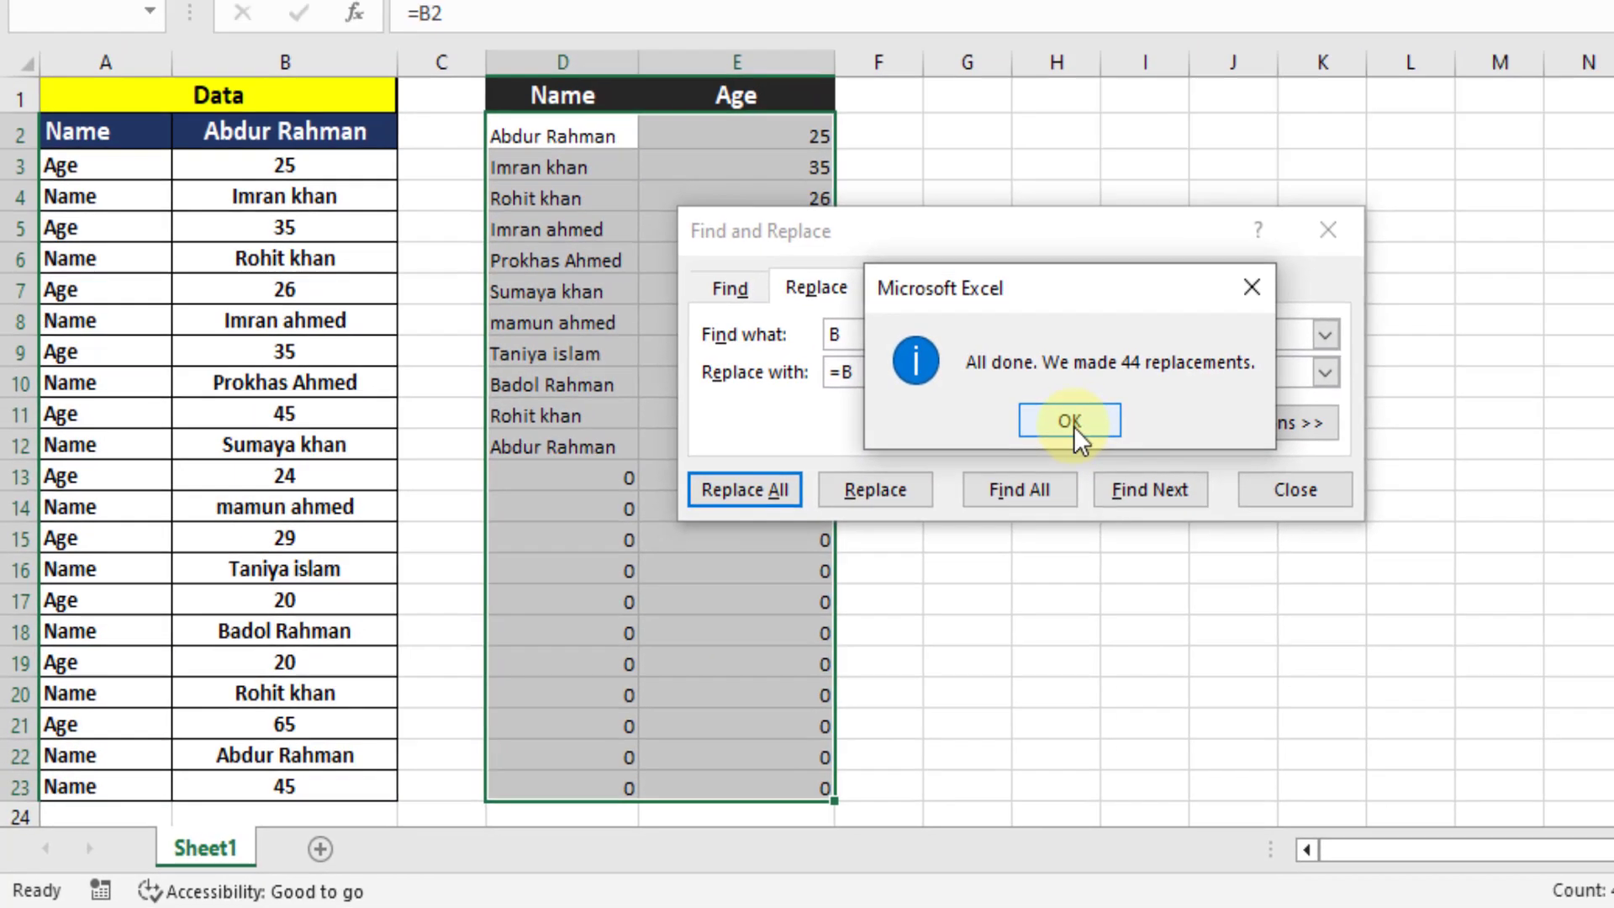
left_click(1070, 420)
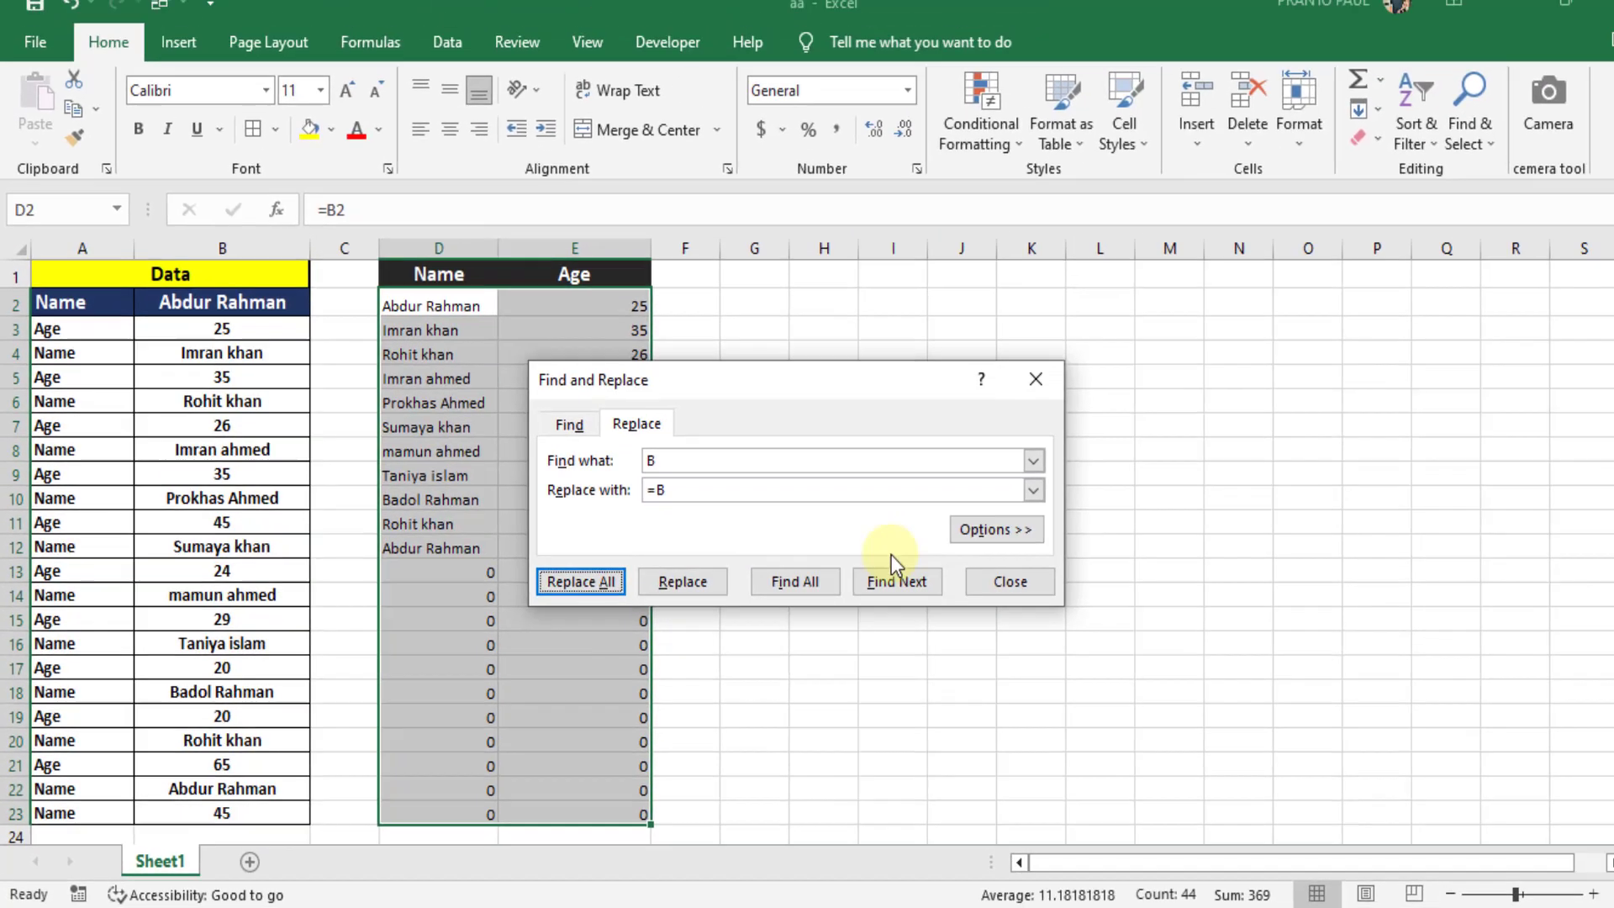
left_click(1294, 490)
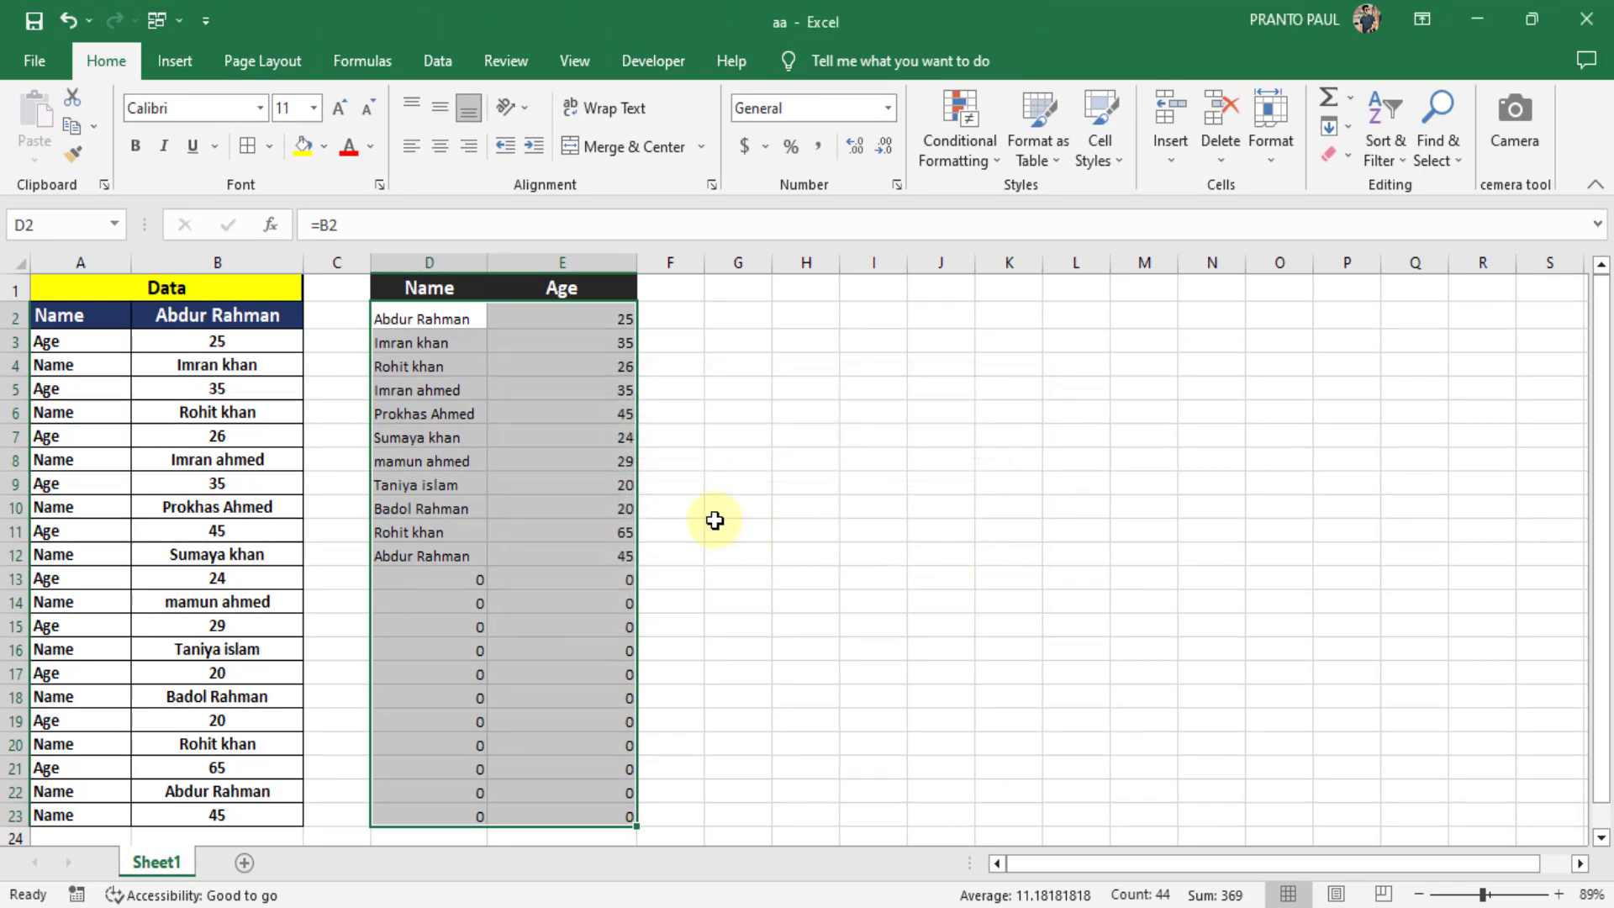
left_click(714, 521)
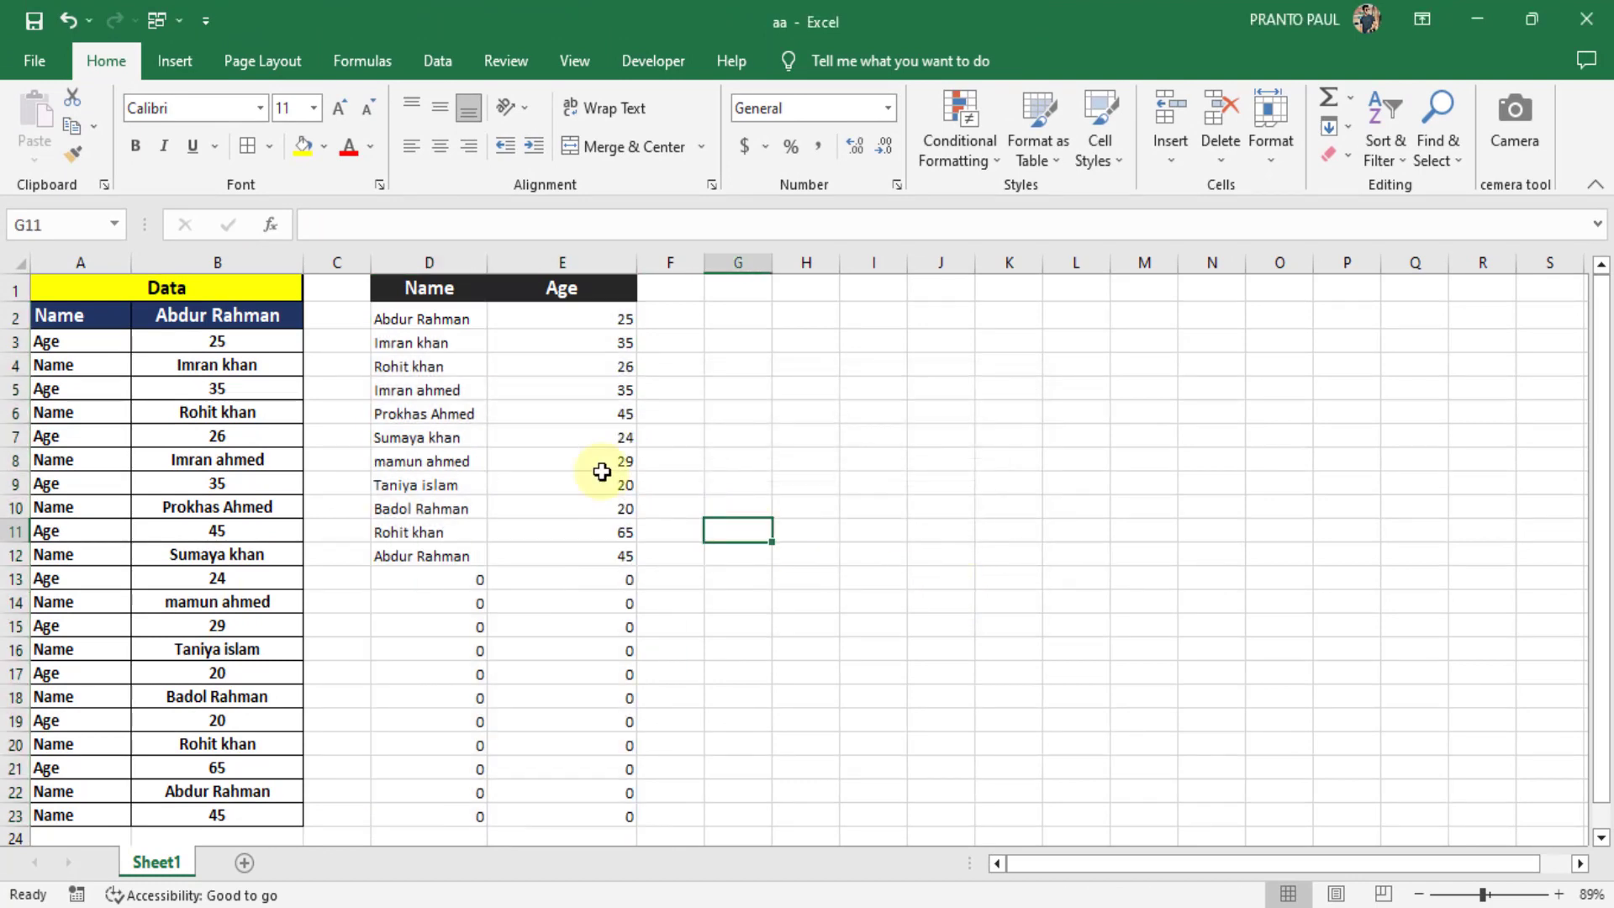
Step: Examine the extracted Name and Age records in D2:E12 and the surplus rows in D13:E23
left_click_drag(389, 319, 574, 555)
left_click(577, 581)
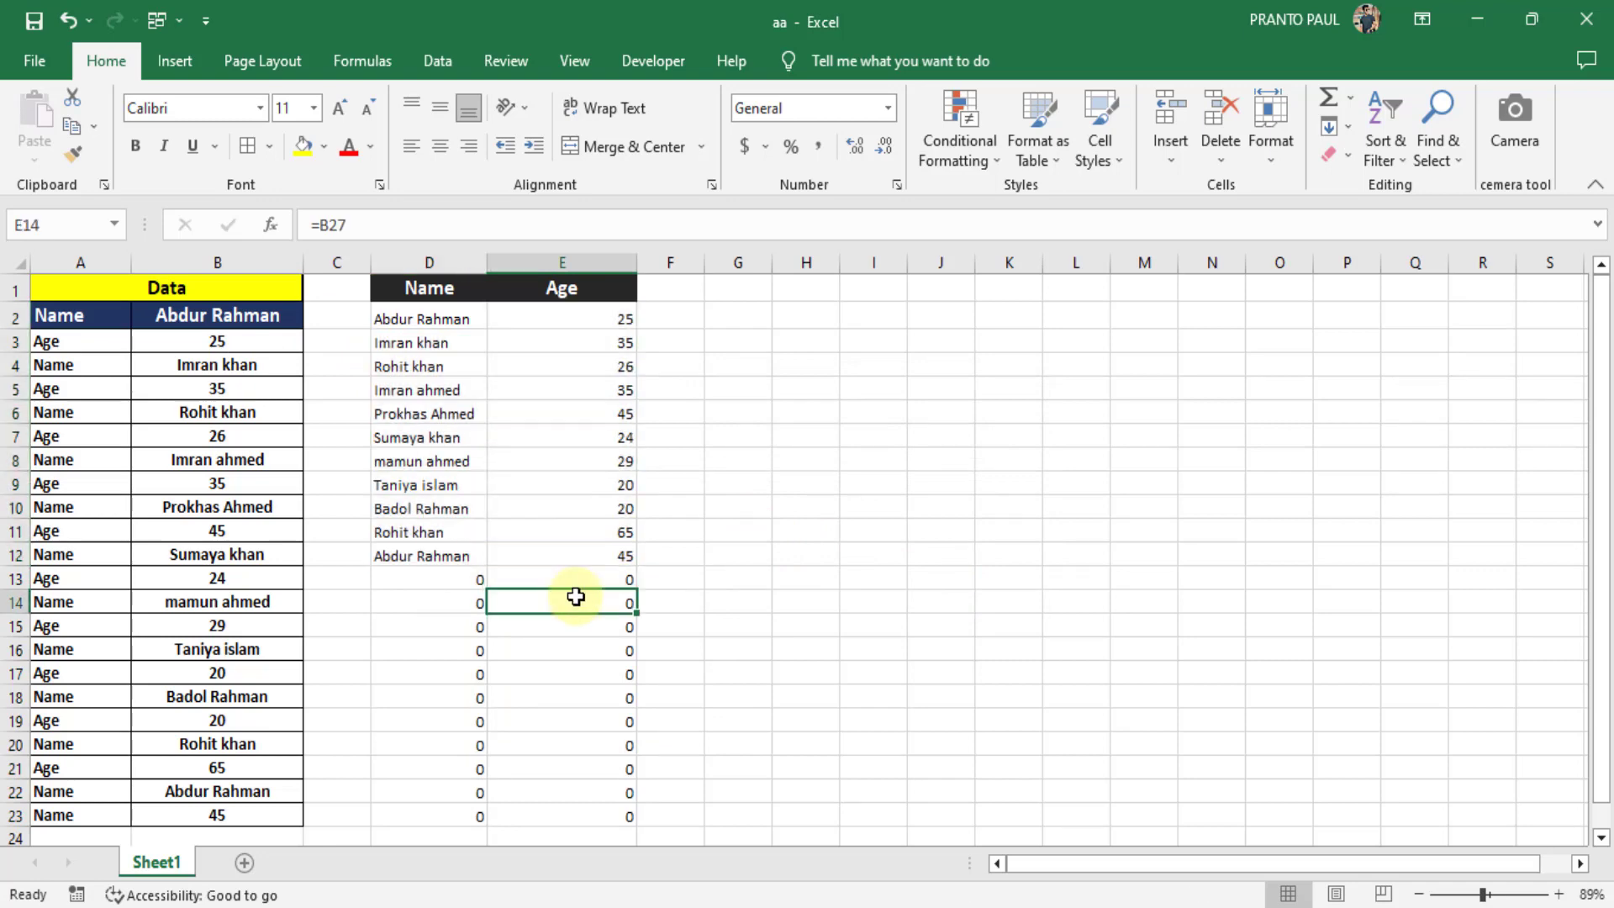
left_click_drag(432, 579, 611, 812)
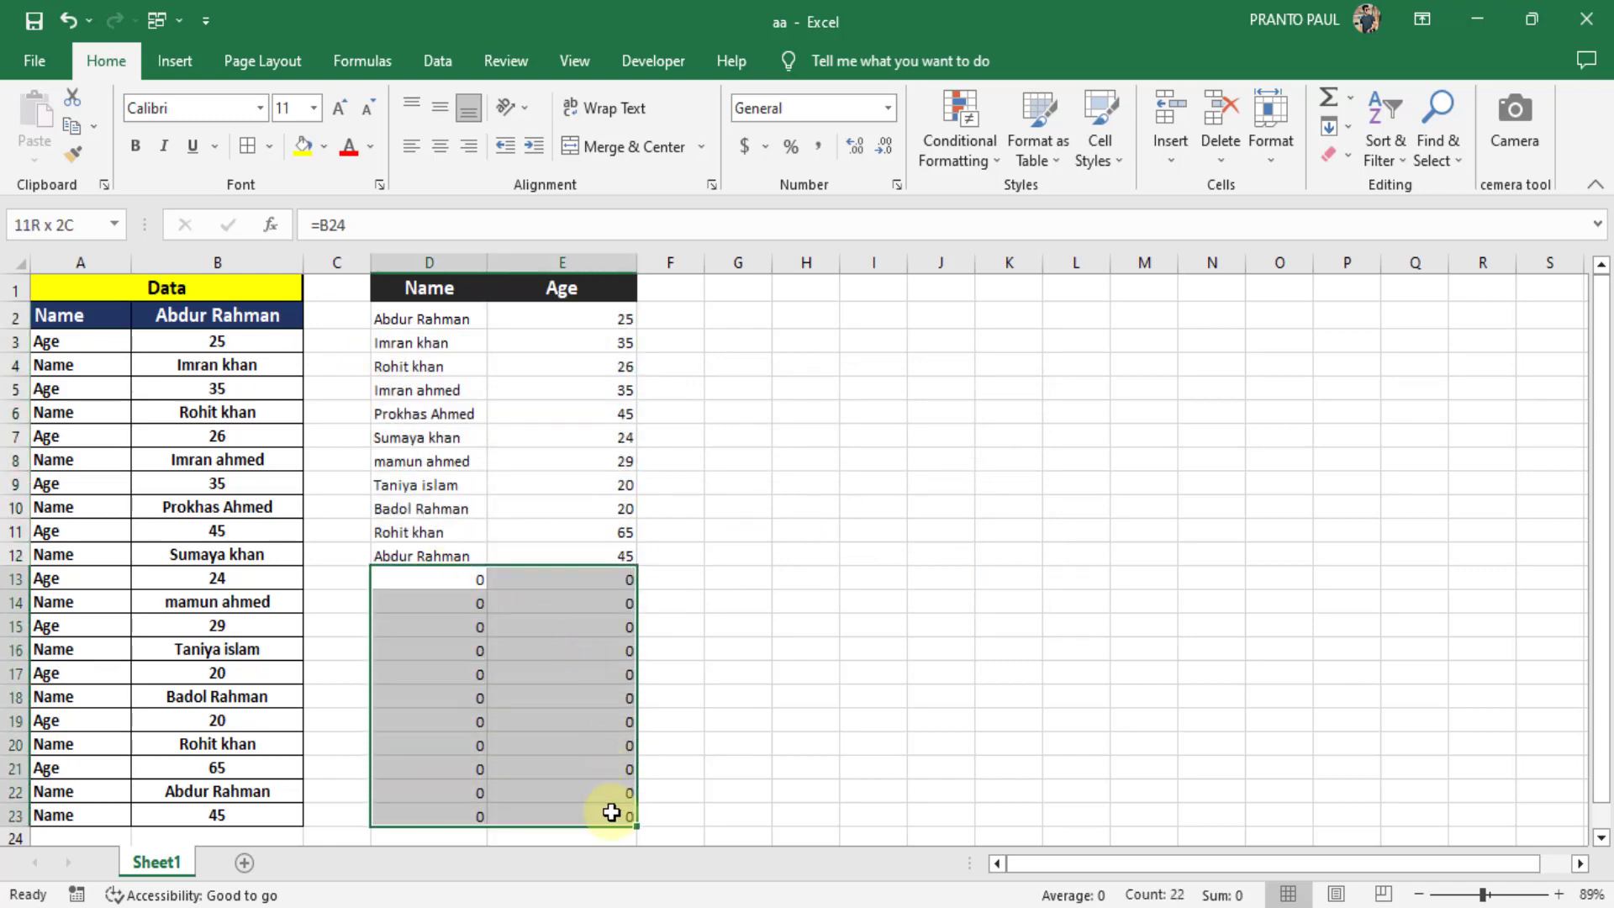
left_click_drag(611, 812, 611, 812)
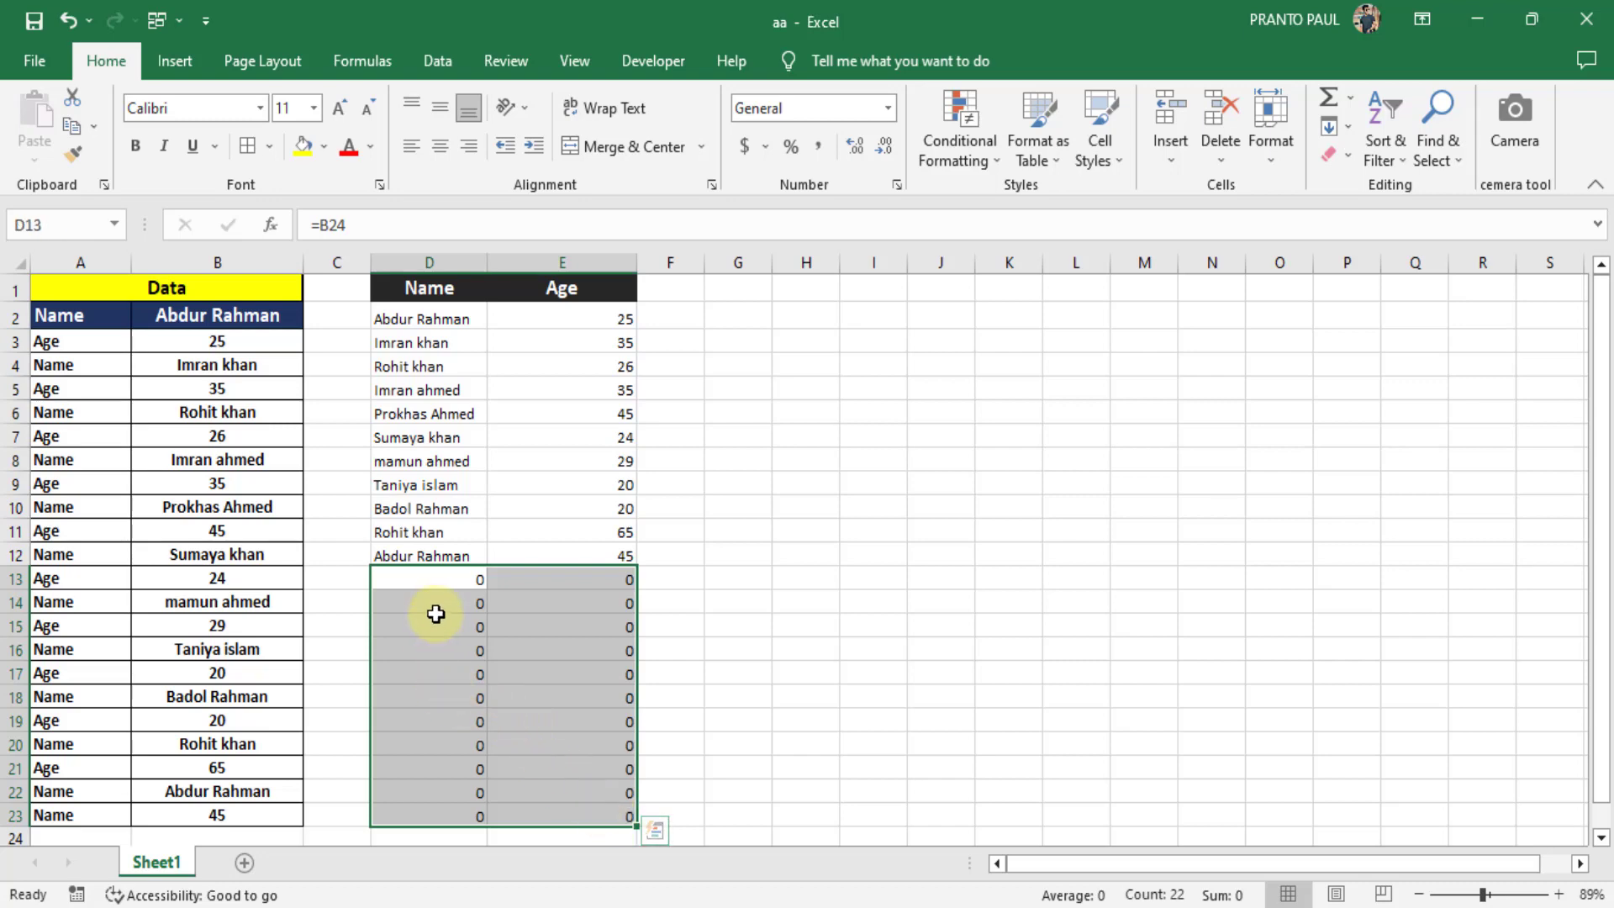
left_click(410, 583)
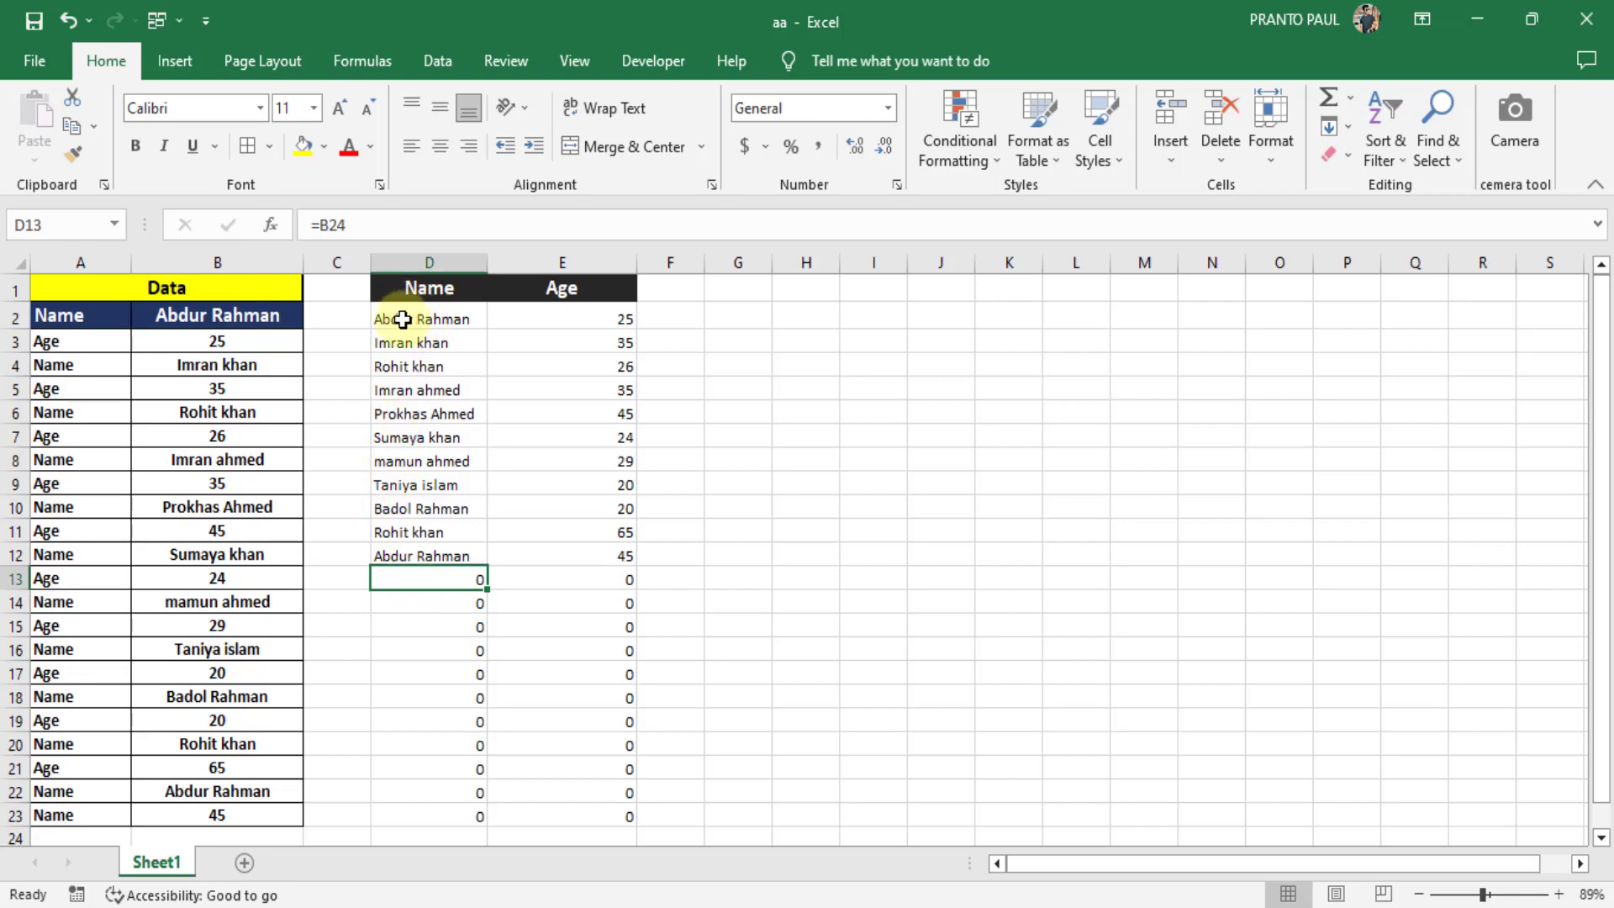
left_click_drag(403, 318, 596, 557)
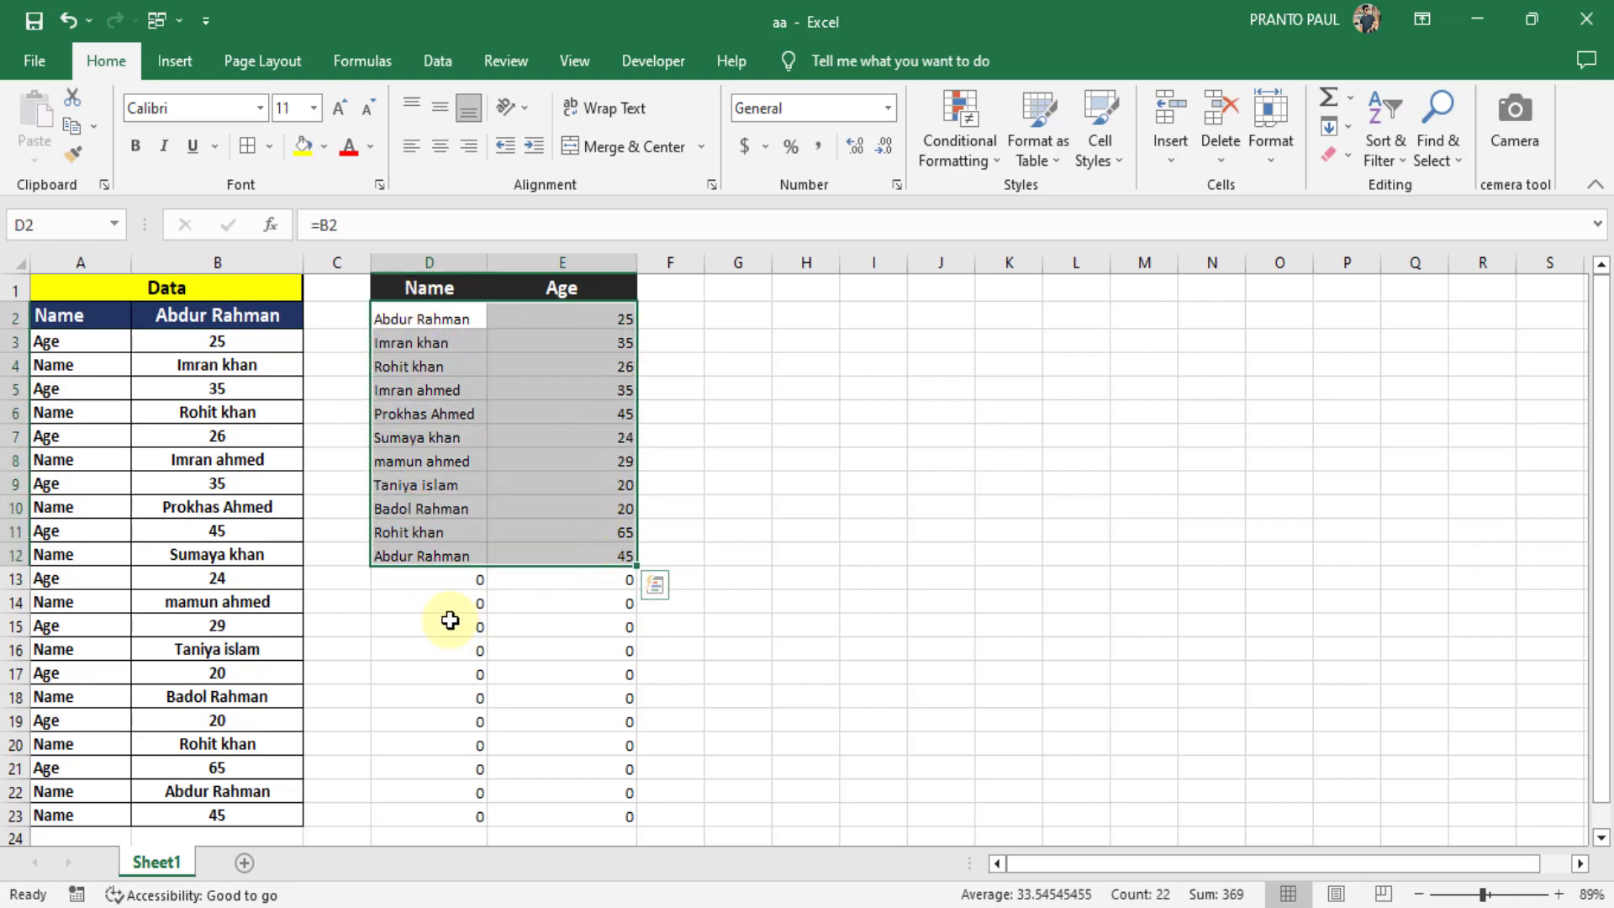
left_click_drag(426, 577, 634, 817)
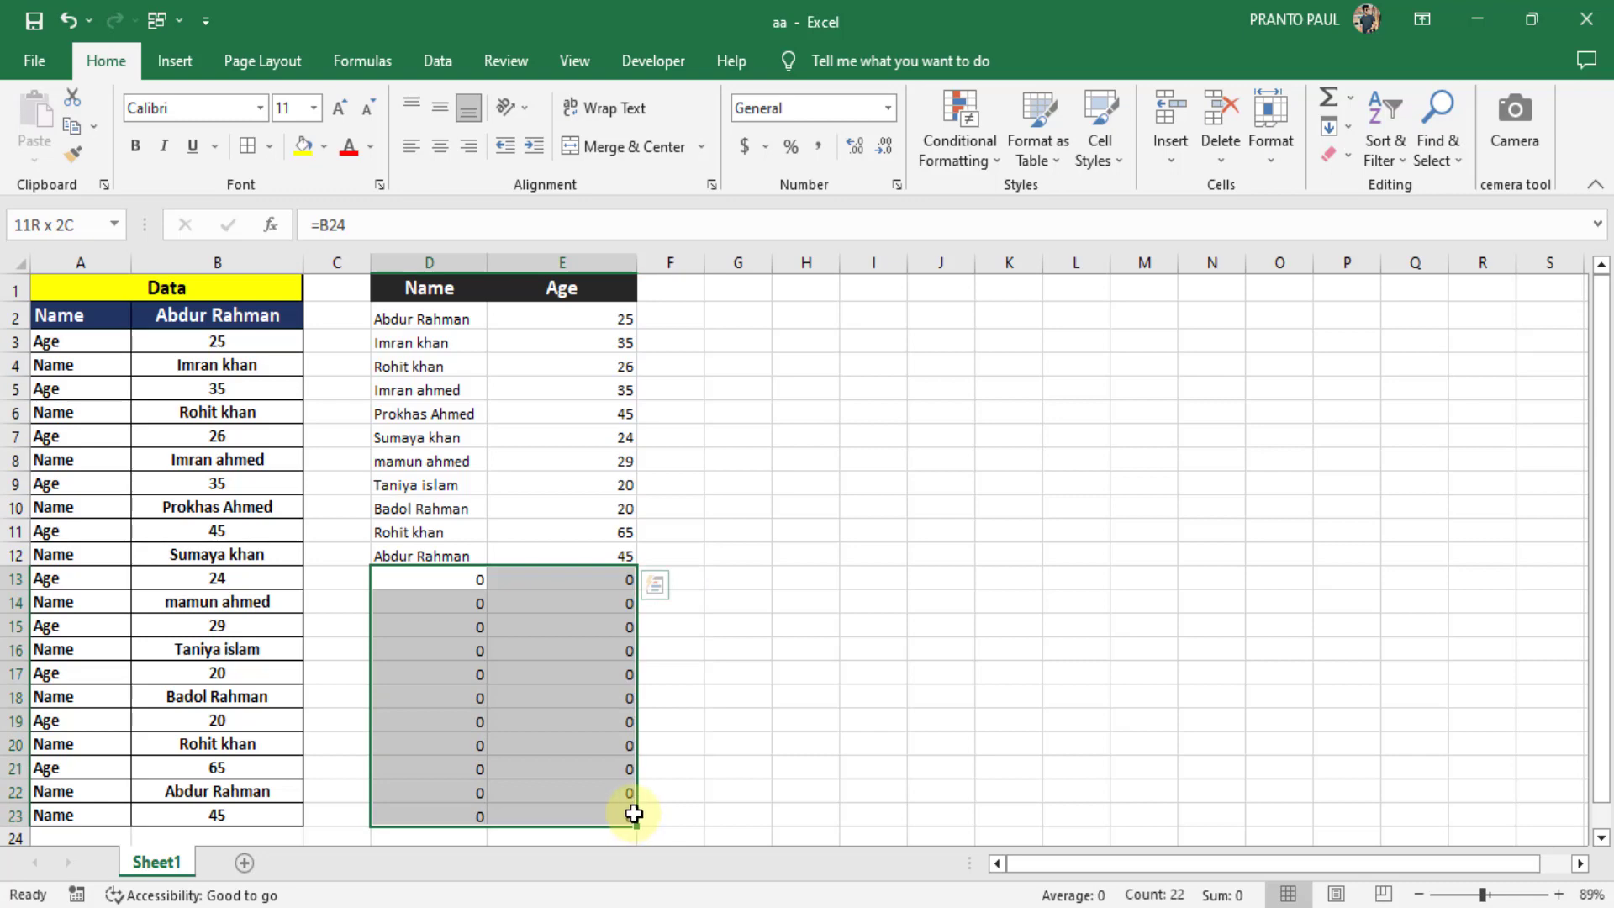
left_click(556, 743)
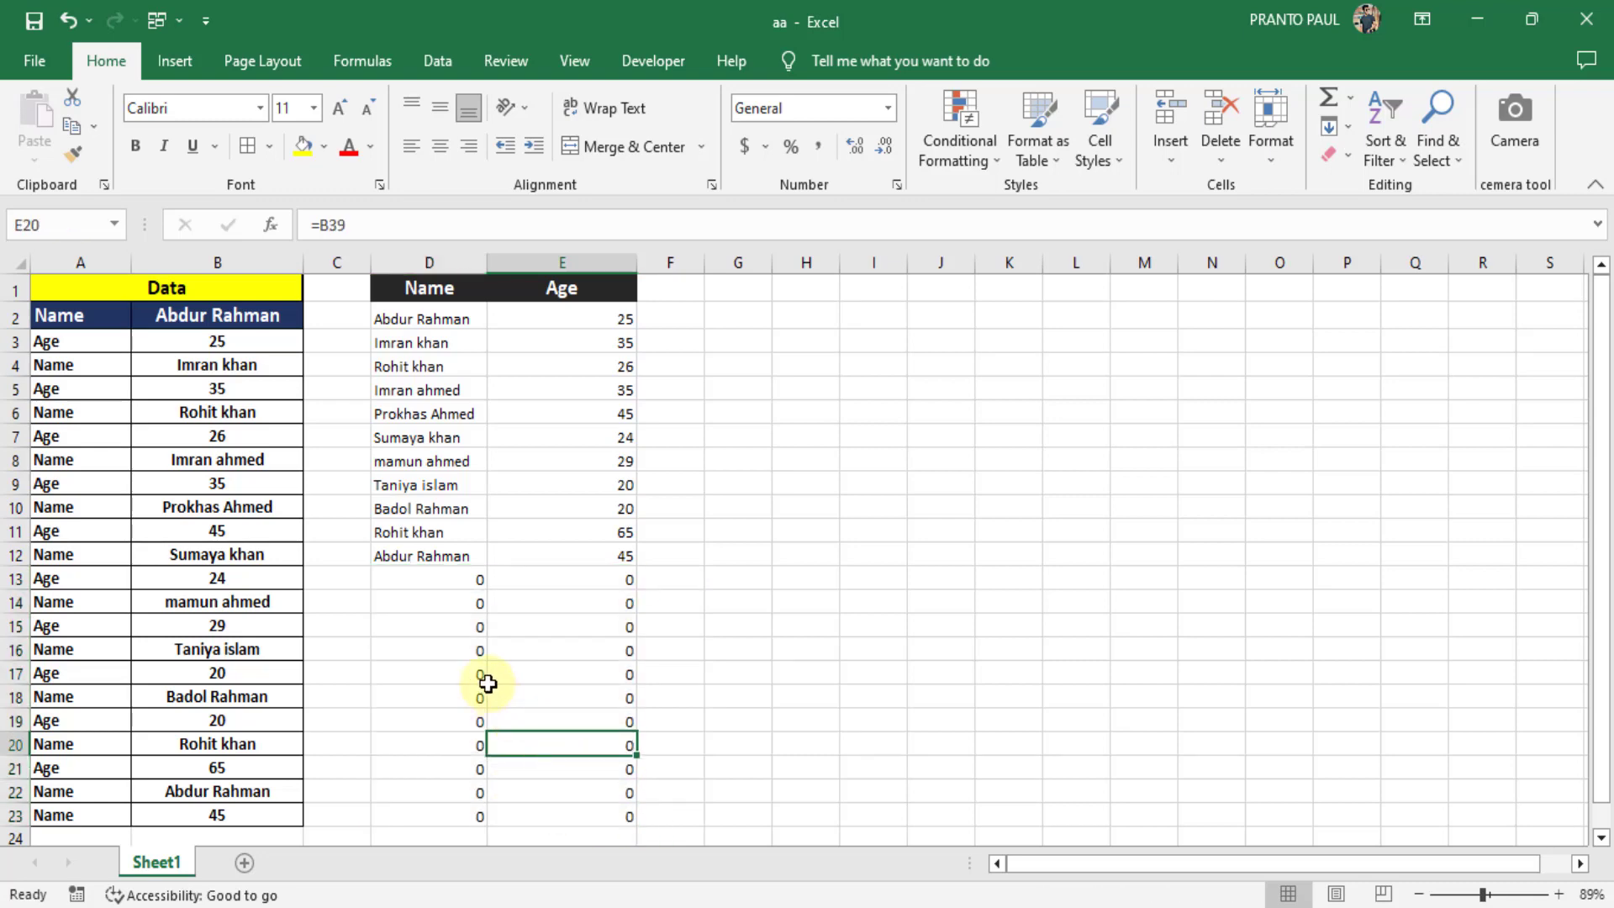
left_click_drag(421, 317, 426, 555)
left_click_drag(605, 314, 631, 555)
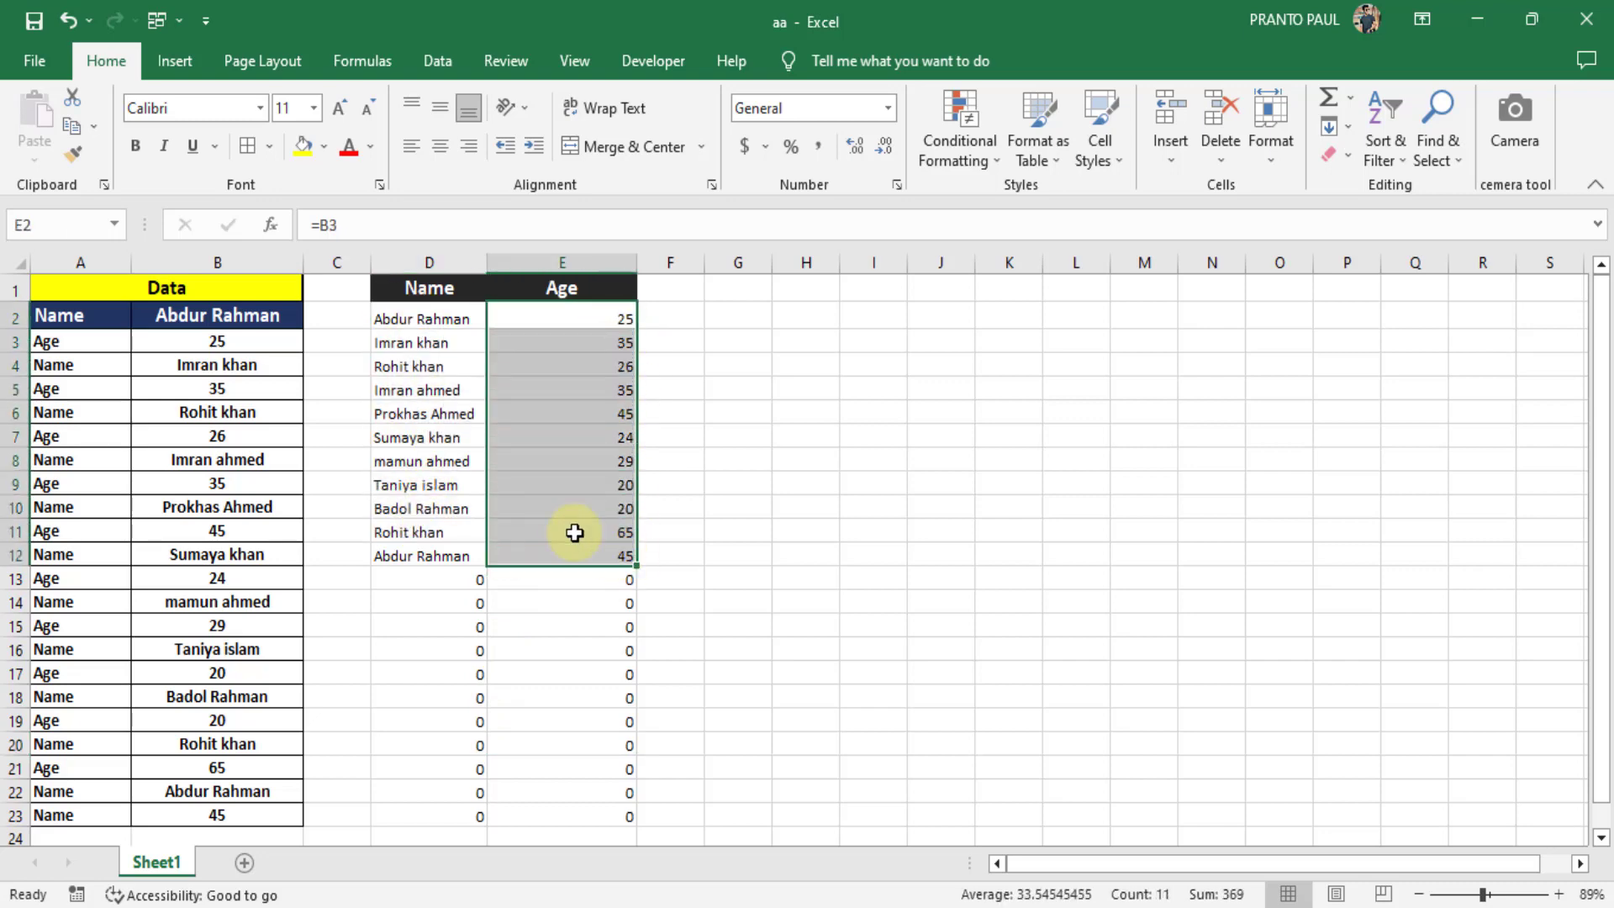
Step: Clear the surplus formulas from D13:E23 below the last extracted record
left_click_drag(441, 582, 613, 815)
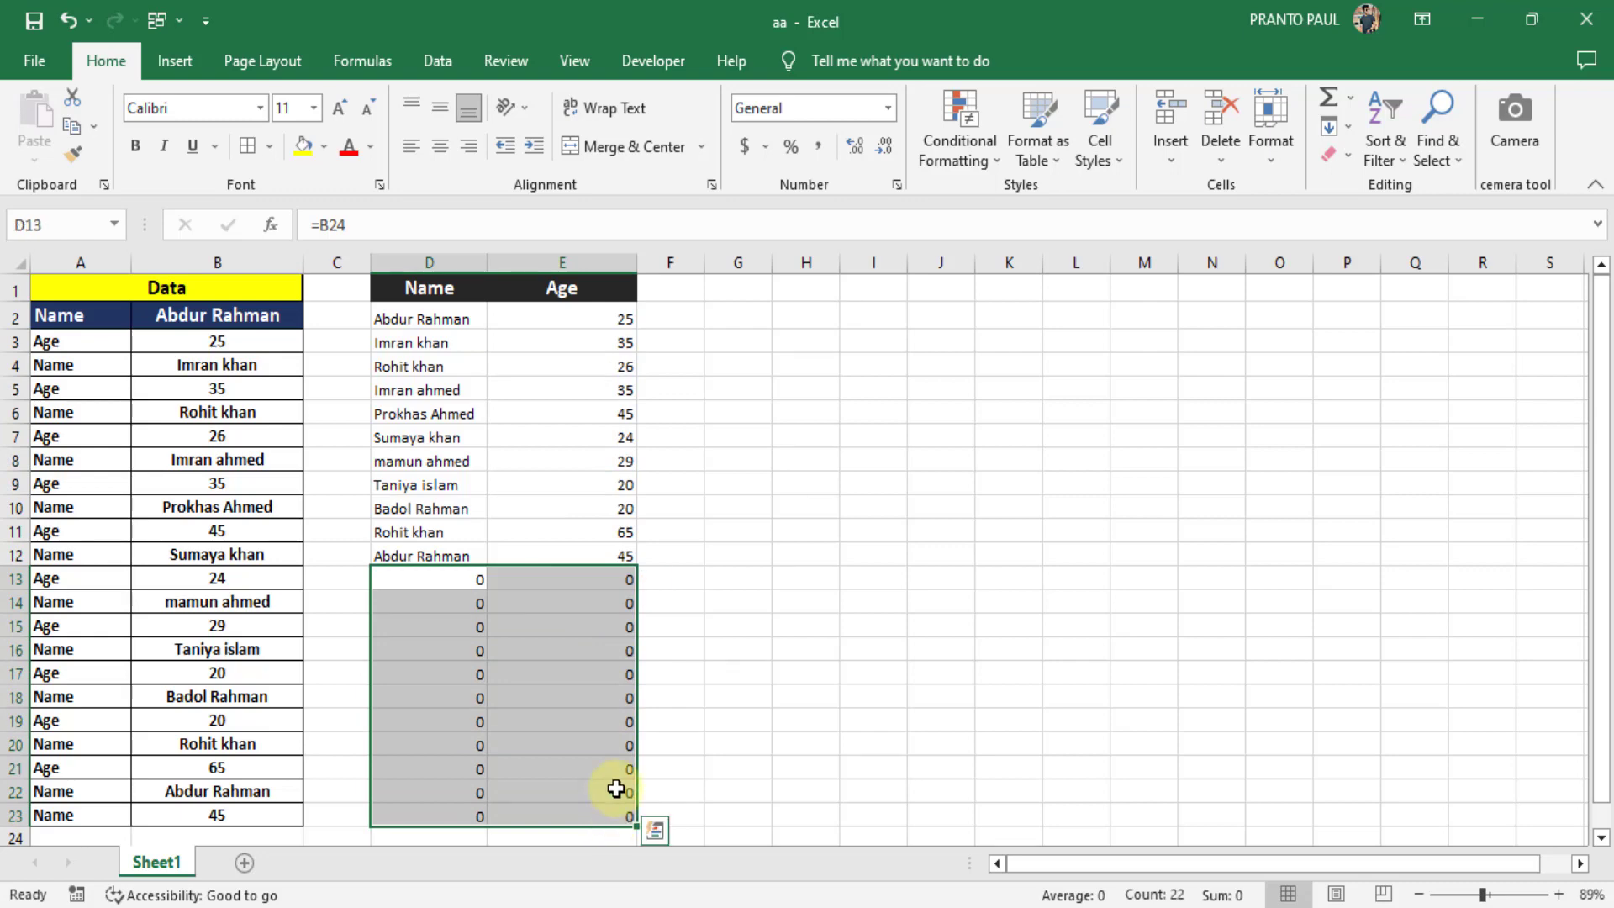
key("Delete")
left_click(787, 629)
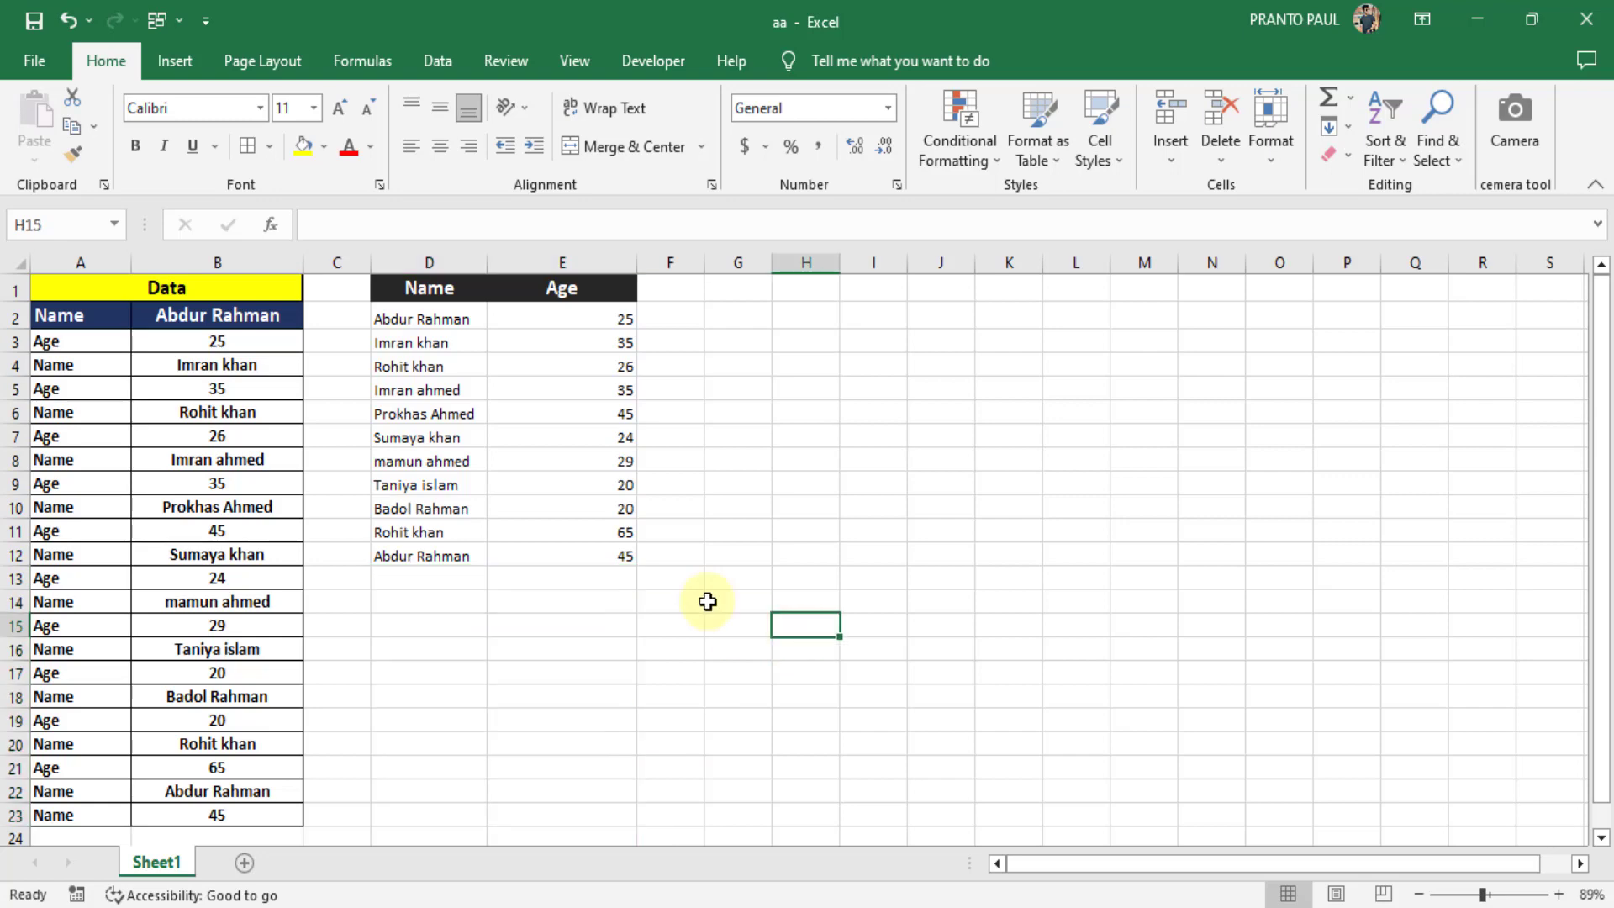
Step: Center the extracted names and ages in D2:E12 horizontally and vertically
left_click_drag(420, 319, 597, 555)
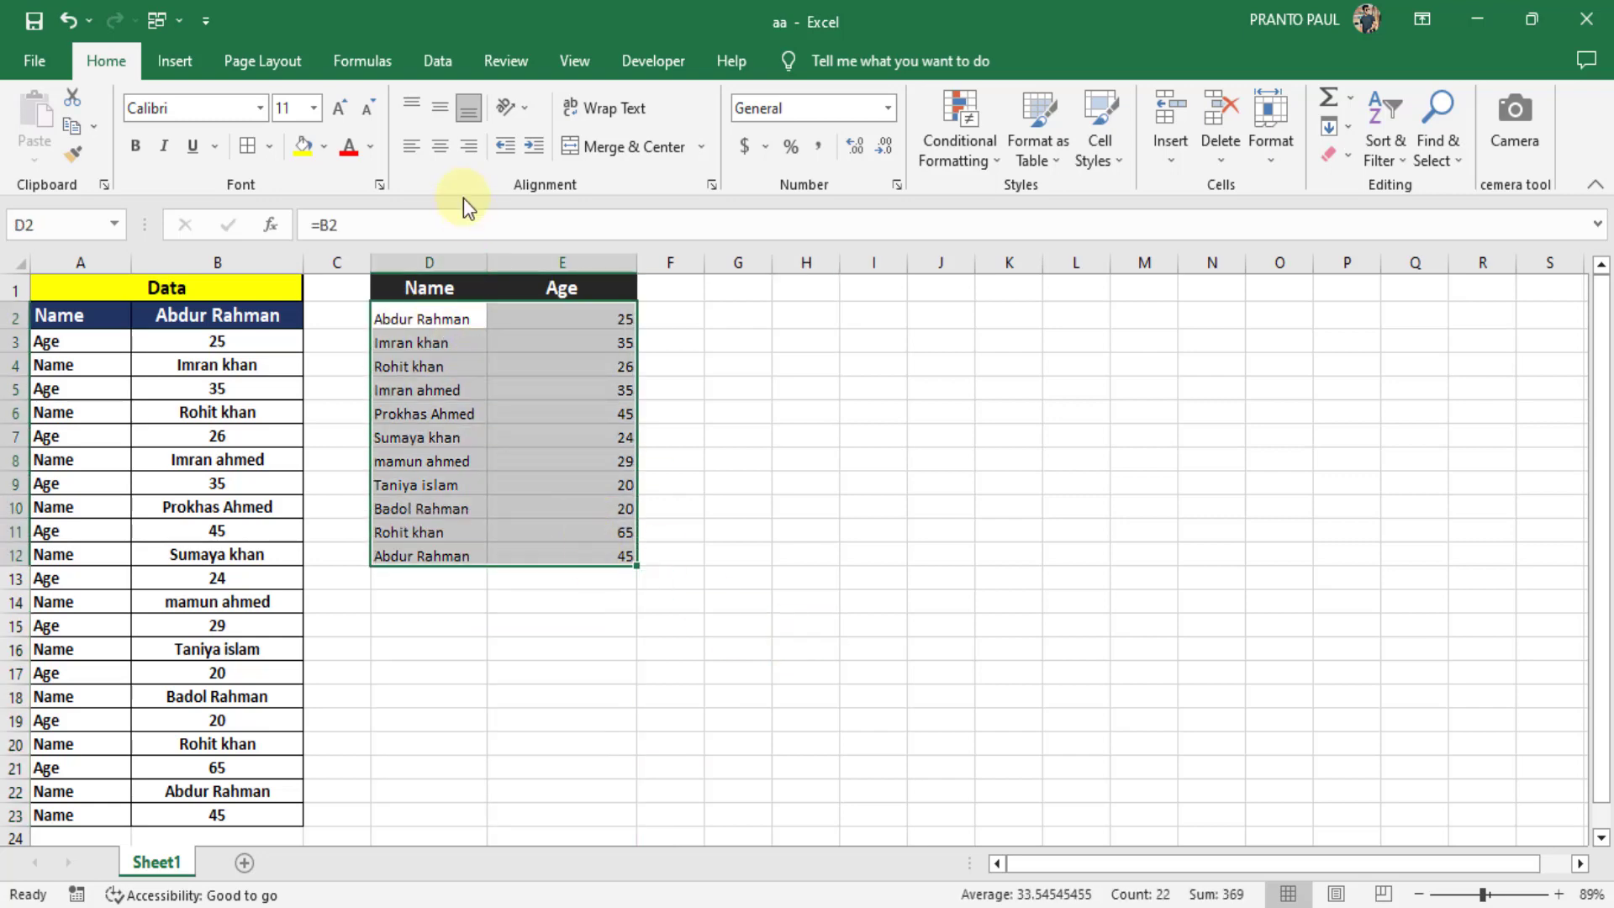
left_click(441, 148)
left_click(439, 108)
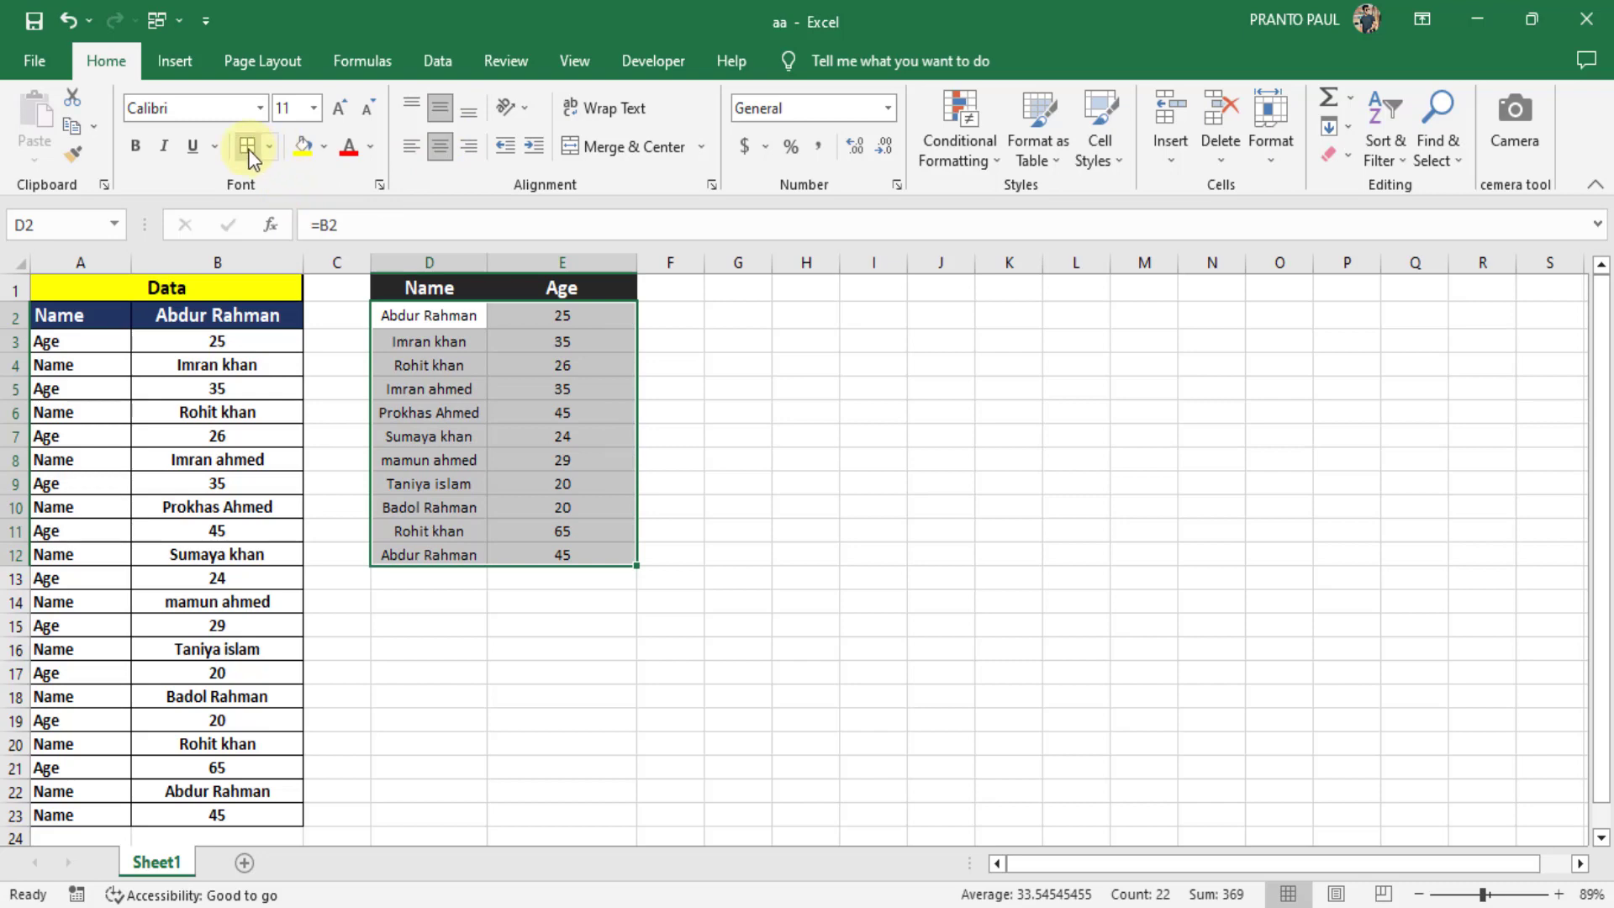
Step: Add all borders to D2:E12 and increase its font size by one step
left_click(249, 151)
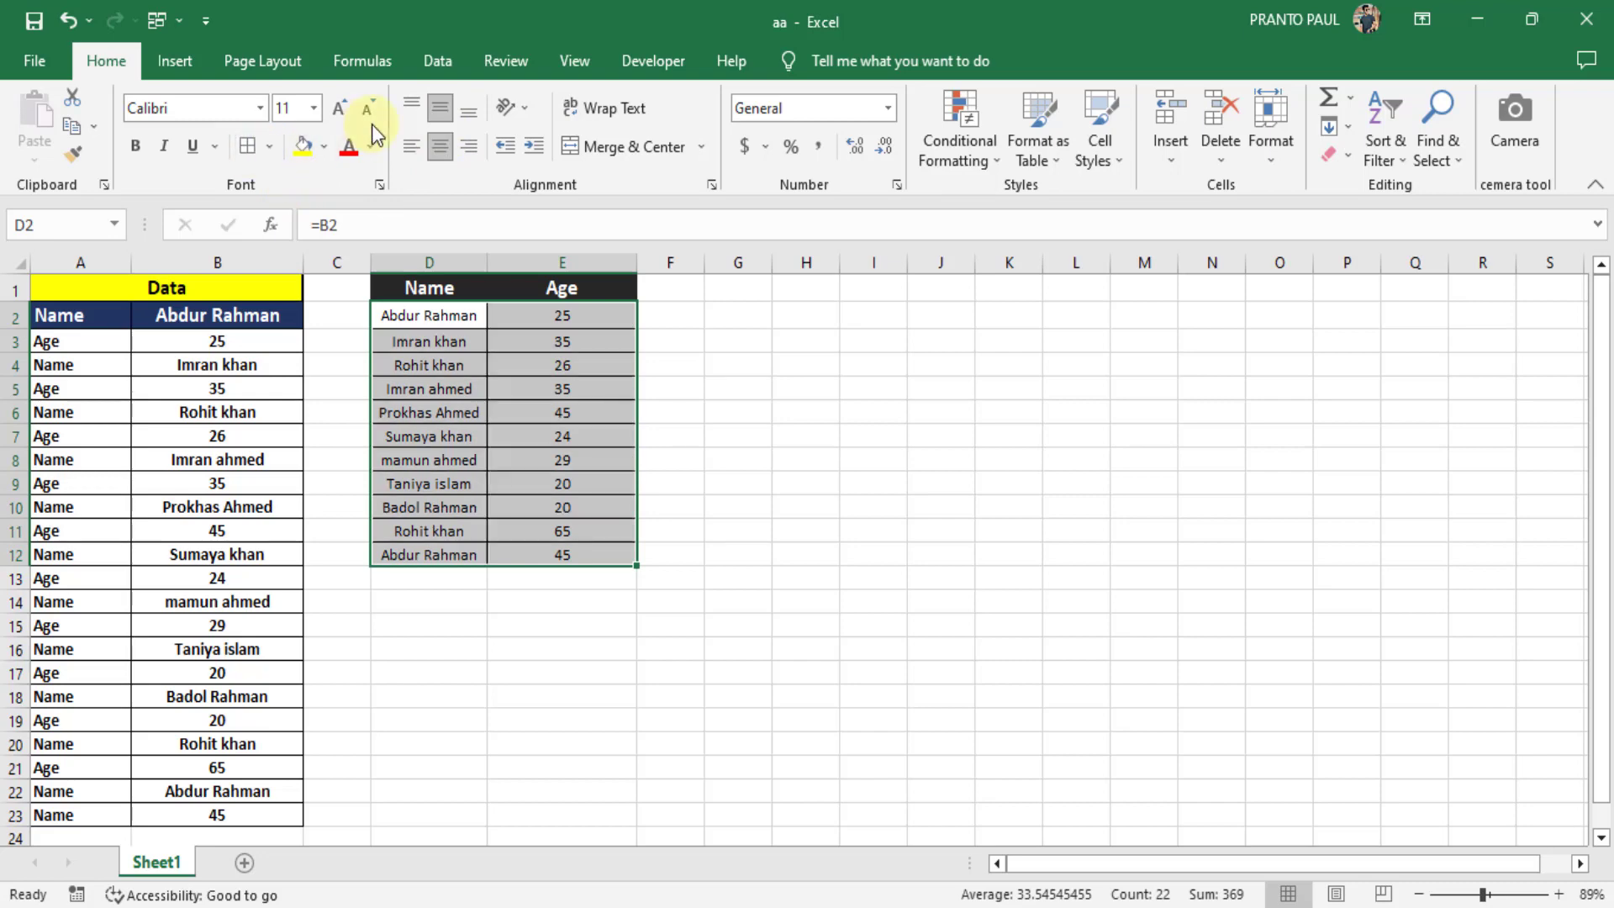
left_click(341, 109)
left_click(928, 545)
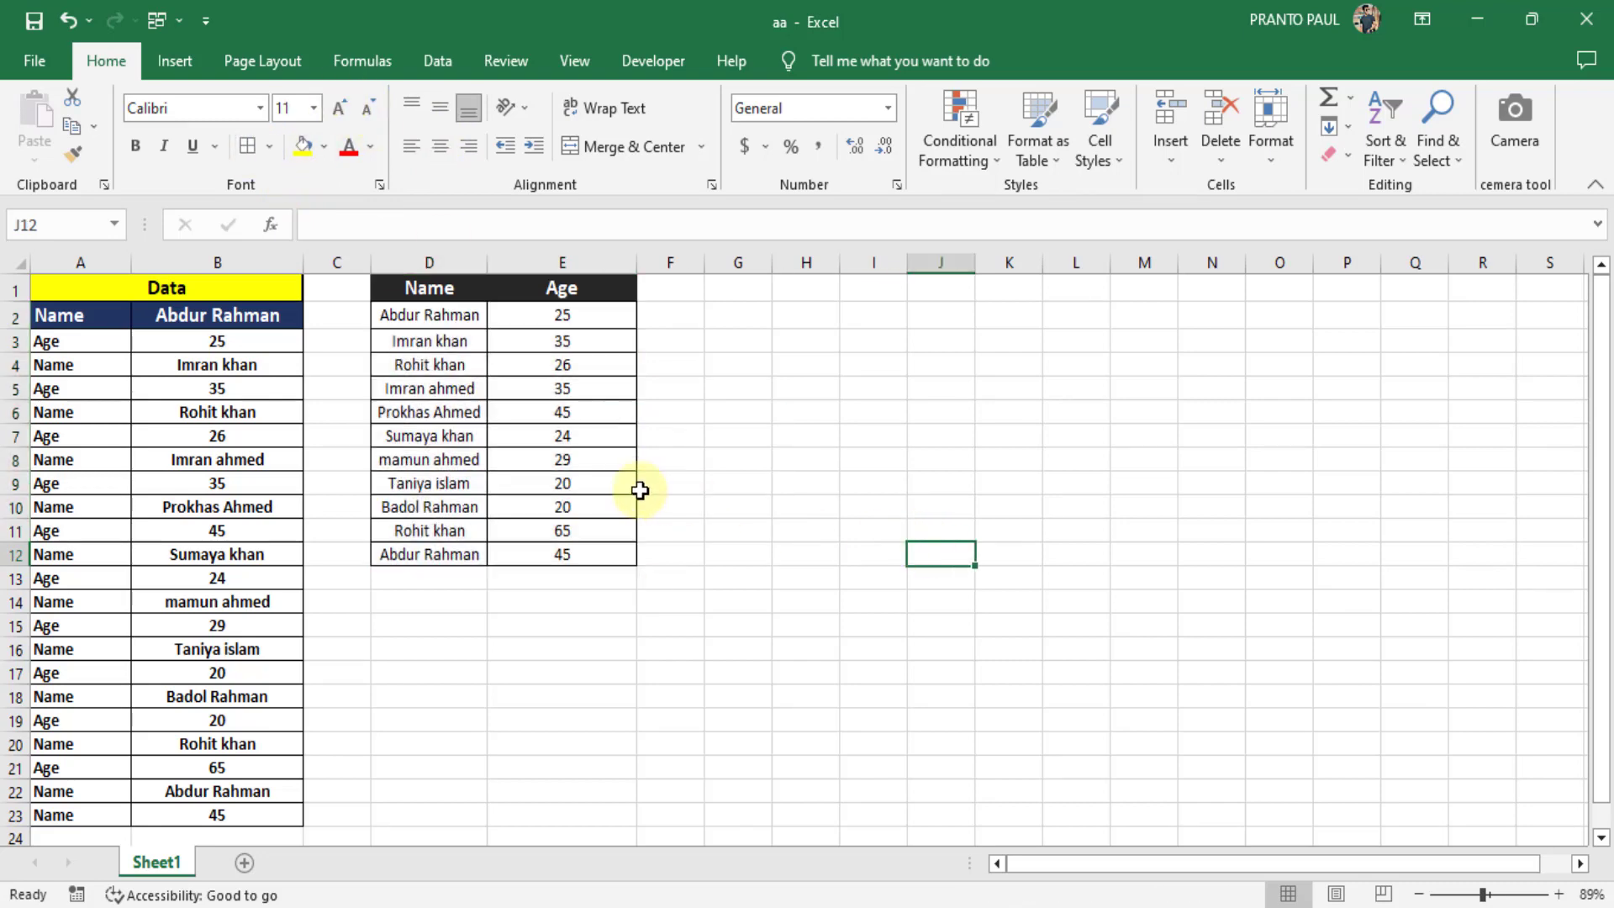
left_click_drag(425, 312, 613, 552)
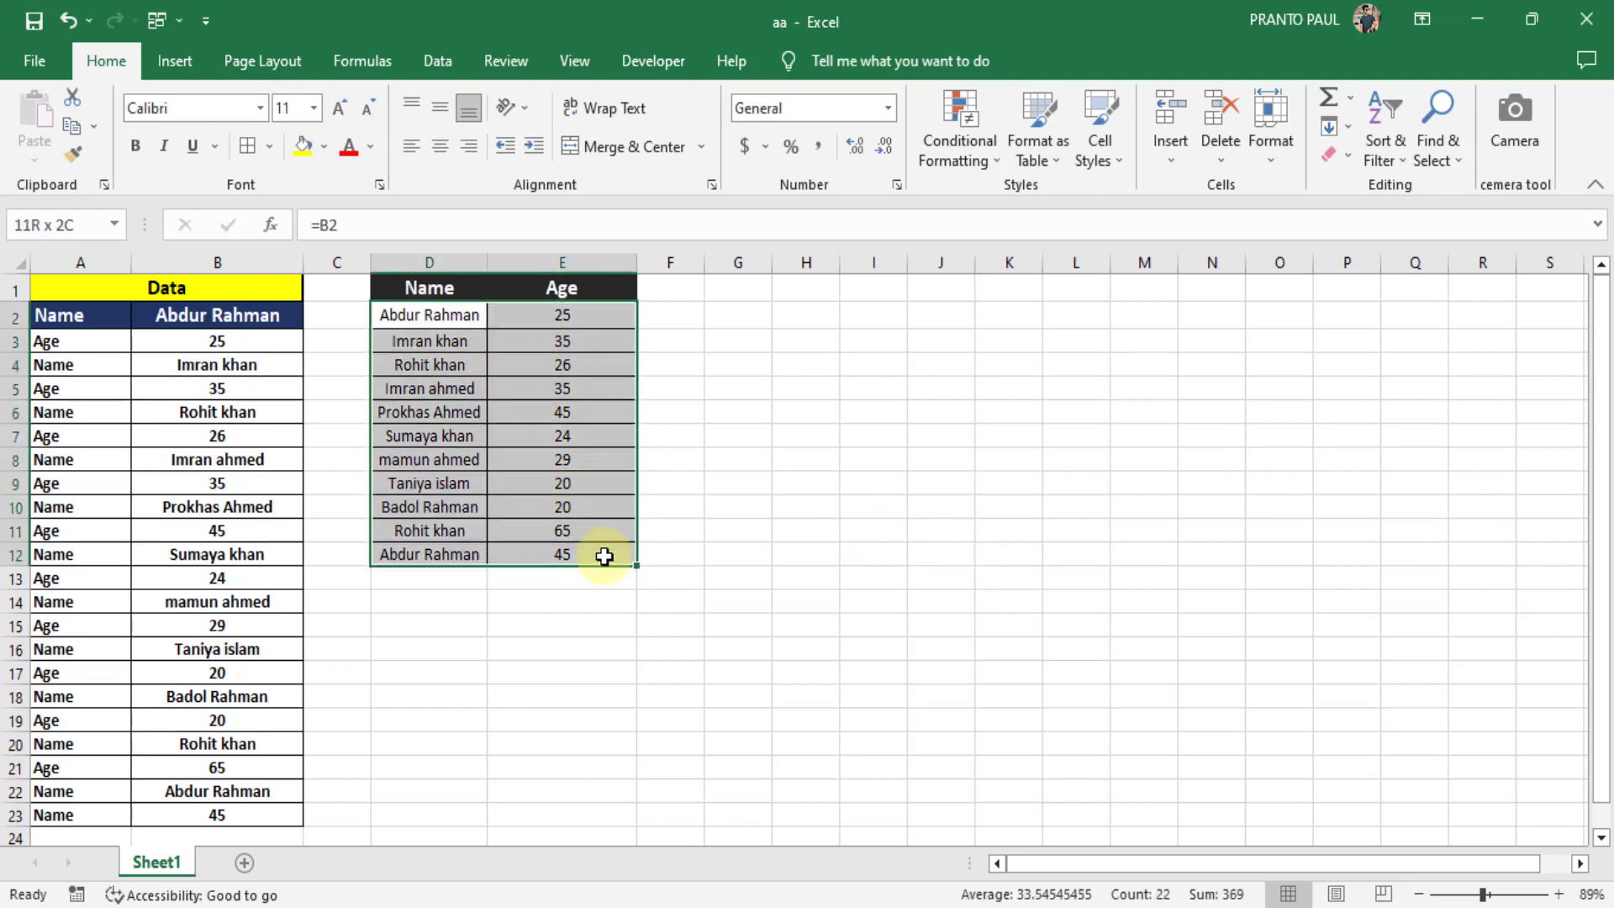
left_click(752, 526)
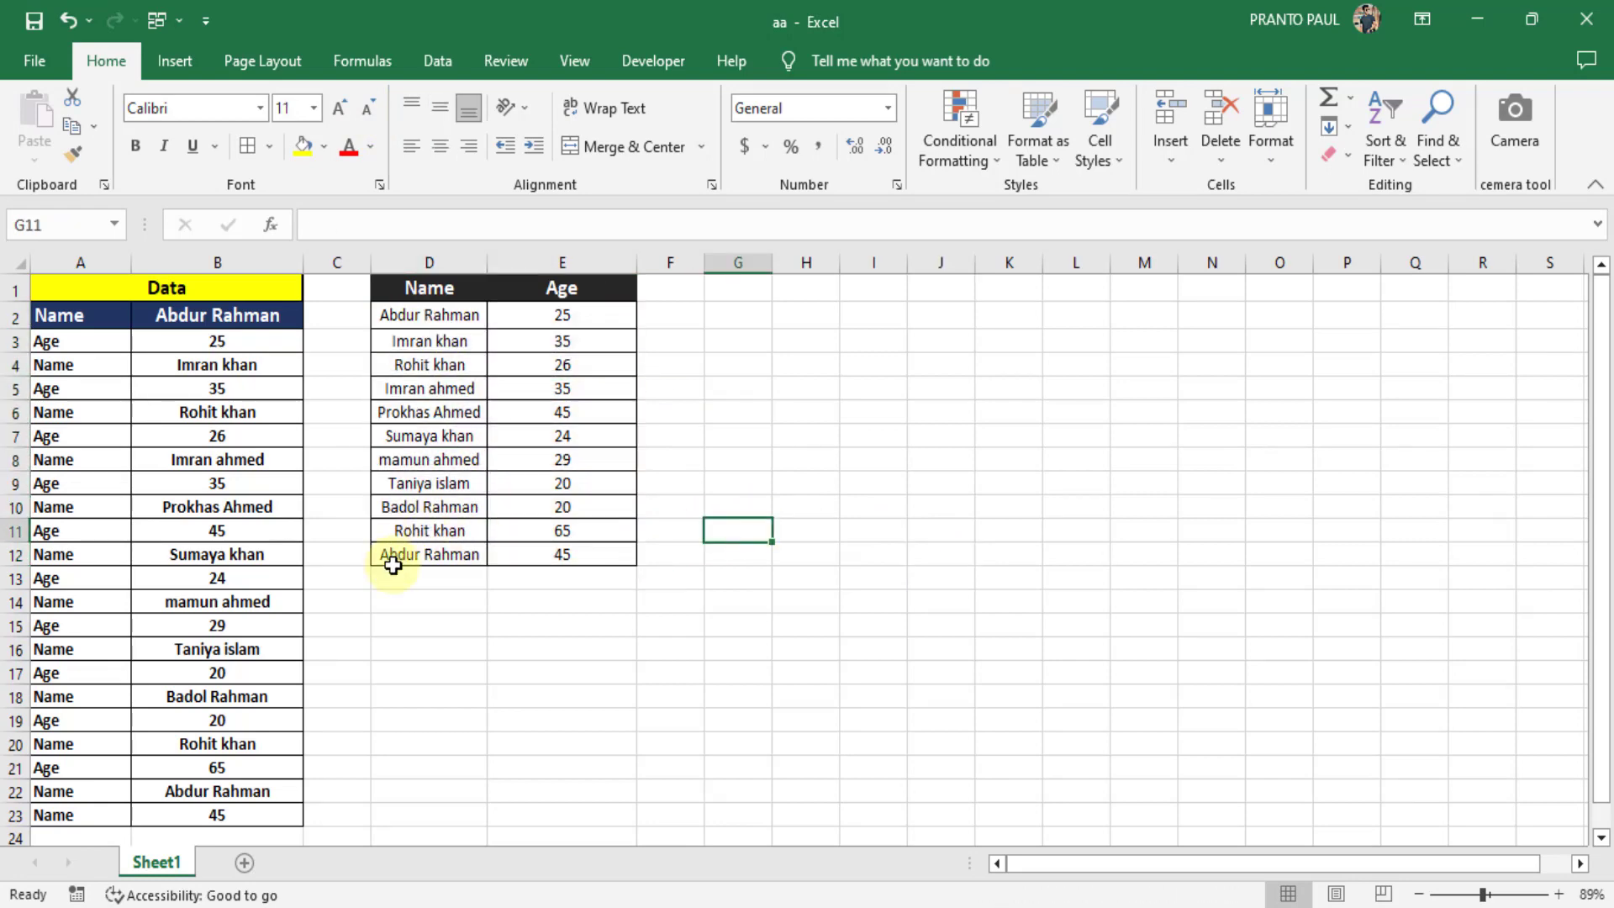